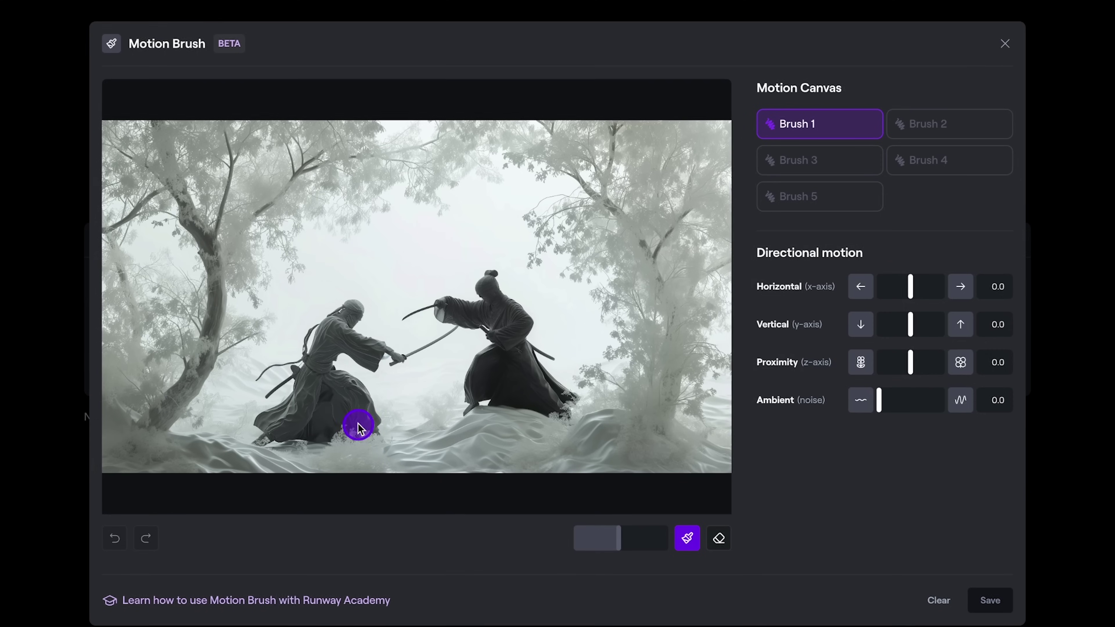
- Paint the left ninja with Brush 1, erase the excess mask around the arms, and set the brush's horizontal motion rightward
mouse_move(356, 425)
left_mouse_down()
mouse_move(291, 401)
mouse_move(334, 308)
left_mouse_up()
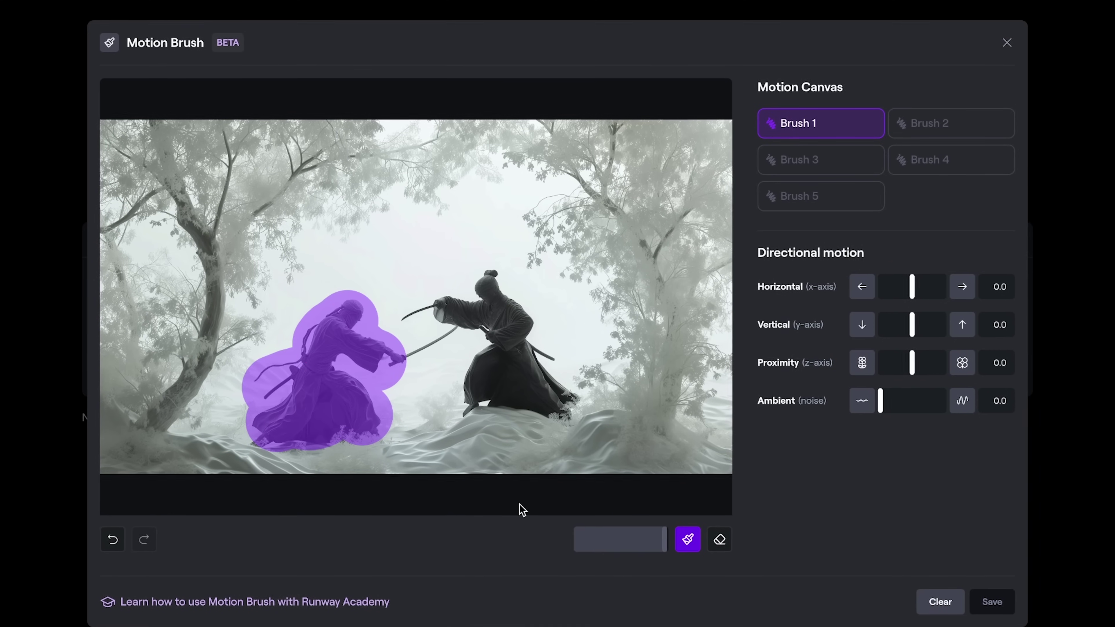
left_click(719, 539)
left_click_drag(386, 352, 398, 356)
left_click(688, 539)
left_click_drag(664, 538, 614, 538)
left_click_drag(912, 286, 928, 287)
- Paint the left ninja's arms and sword with Brush 2 and set its motion leftward and upward
left_click(954, 122)
left_click_drag(333, 338, 468, 364)
left_click_drag(929, 287, 905, 287)
left_click_drag(914, 325, 927, 325)
- Paint the right ninja's raised sword and arm with Brush 3 and set its motion rightward and upward
left_click(816, 159)
left_click_drag(395, 318, 443, 305)
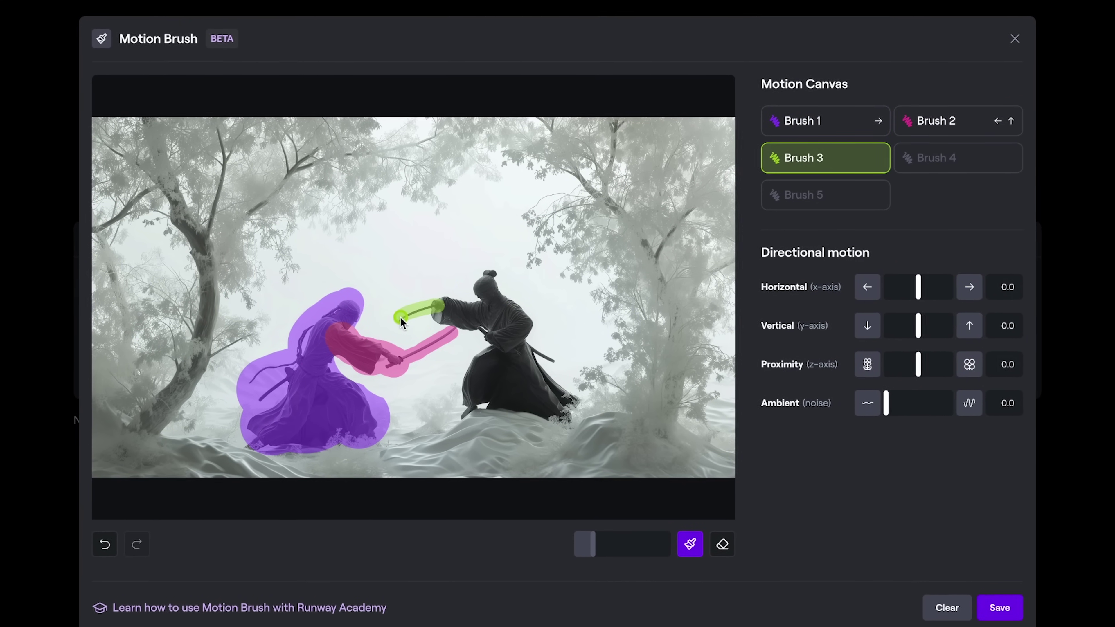
left_click_drag(593, 544, 618, 544)
left_click_drag(439, 308, 465, 316)
left_click_drag(917, 287, 926, 287)
left_click_drag(918, 325, 934, 325)
- Paint the right ninja's body with Brush 4 and set its motion rightward and downward with negative proximity
left_click(921, 167)
left_click_drag(618, 545, 632, 545)
left_click_drag(483, 281, 507, 386)
left_click_drag(929, 287, 935, 287)
left_click_drag(937, 325, 913, 325)
left_click_drag(920, 365, 913, 365)
- Paint the trees with Brush 5 at the largest brush size
left_click(830, 194)
left_click_drag(634, 548, 671, 548)
mouse_move(220, 336)
left_mouse_down()
mouse_move(166, 366)
mouse_move(231, 266)
mouse_move(537, 164)
mouse_move(729, 232)
left_mouse_up()
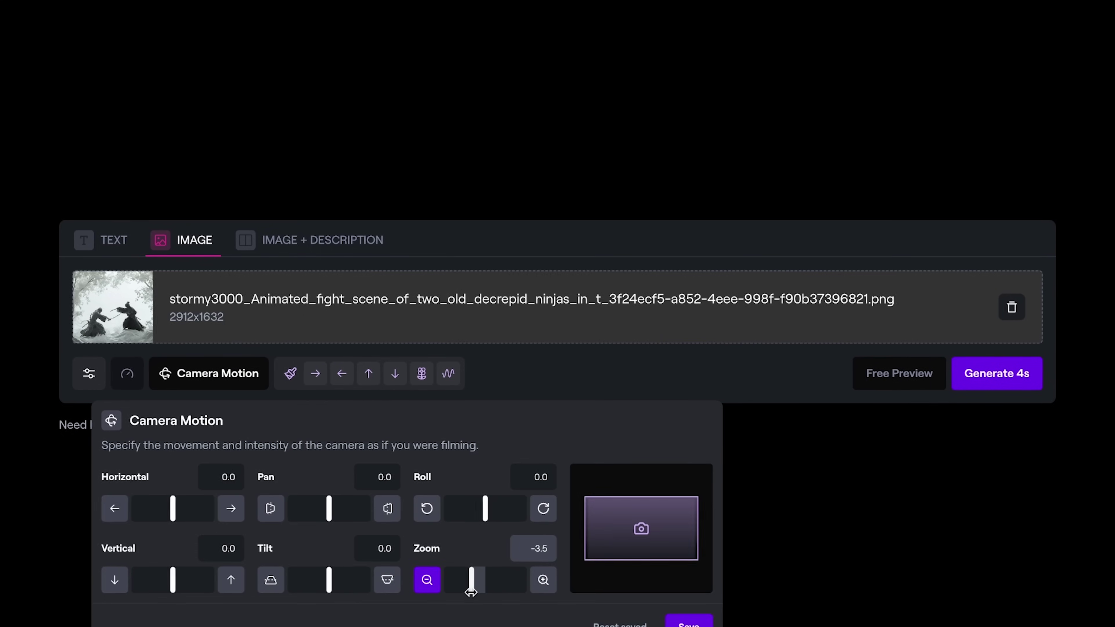
- Save the camera motion and generate 4s with description "Two nijas fighting in black and white world made of wax. Trees blow in wind. Clothes ripple."
left_click(678, 619)
left_click(309, 240)
type("Two nijas fighting in black and white world made of wax. Trees blow in wind.")
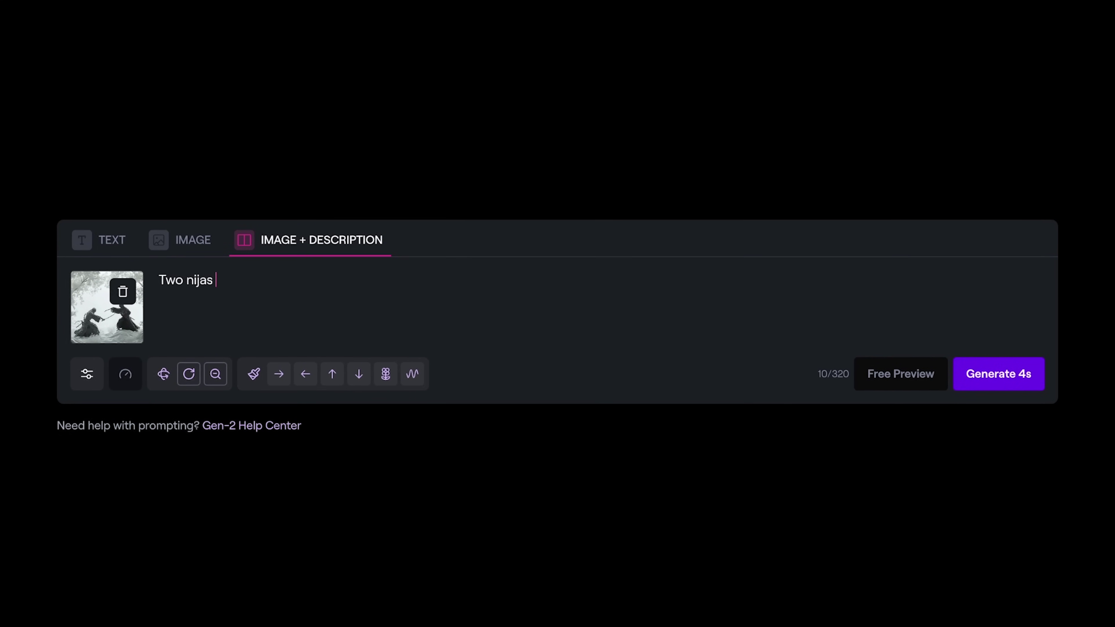
type(" Clothes ripple.")
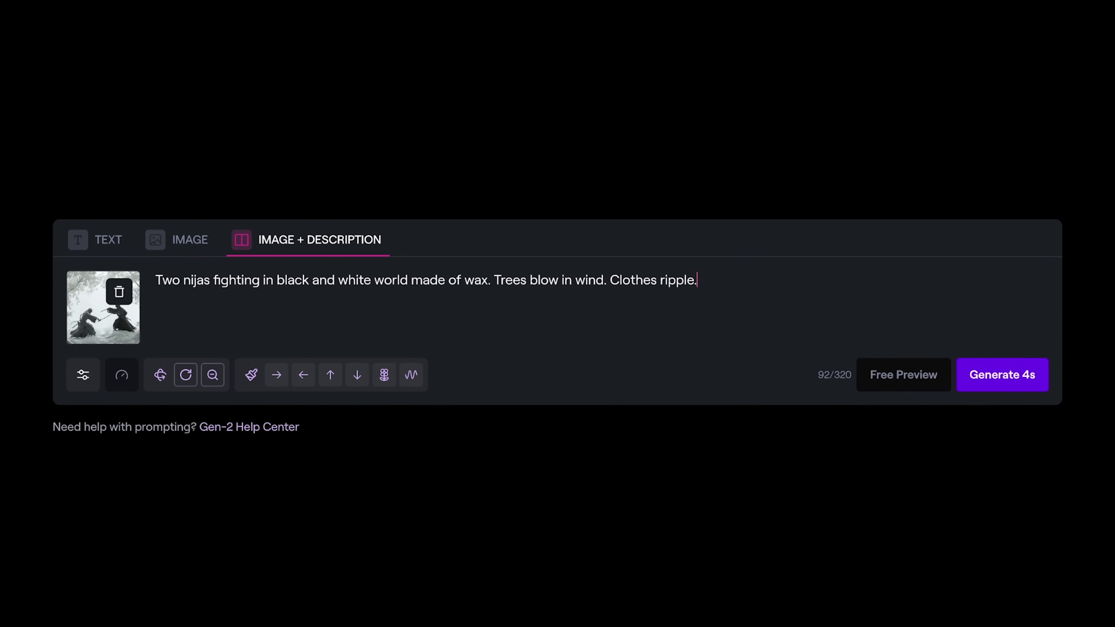
left_click(1038, 386)
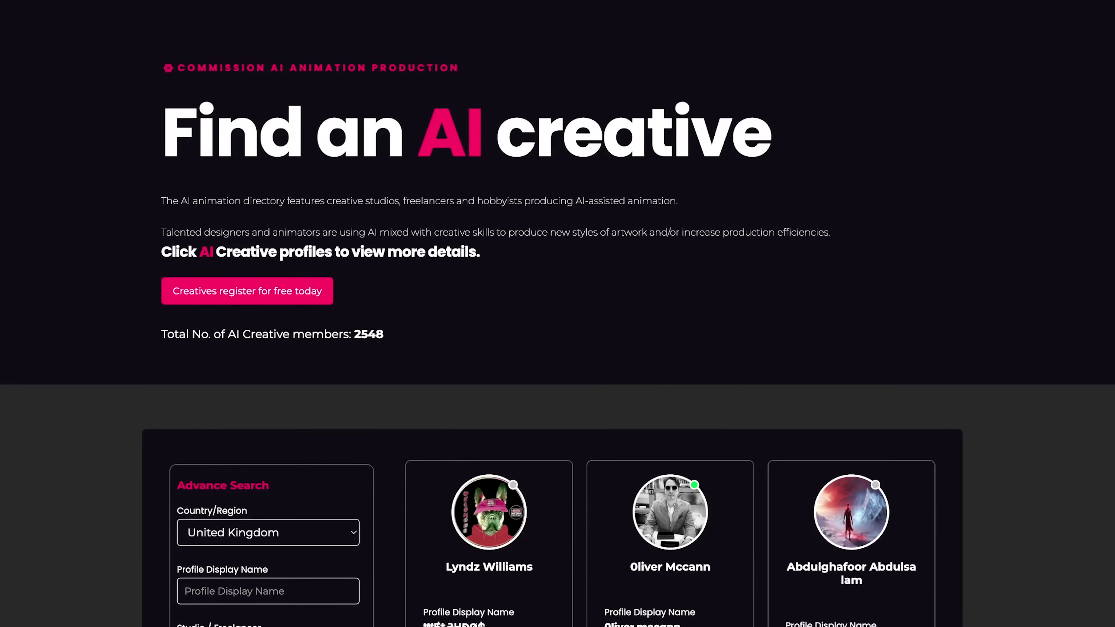
scroll(558, 314, "down", 7)
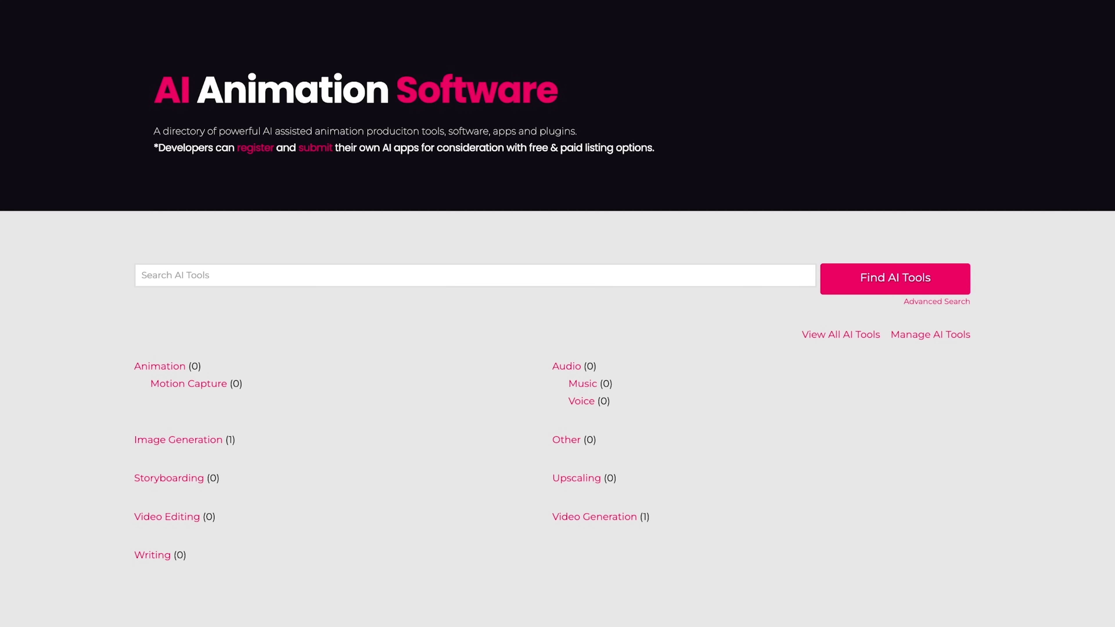
scroll(557, 314, "down", 3)
scroll(1111, 387, "down", 8)
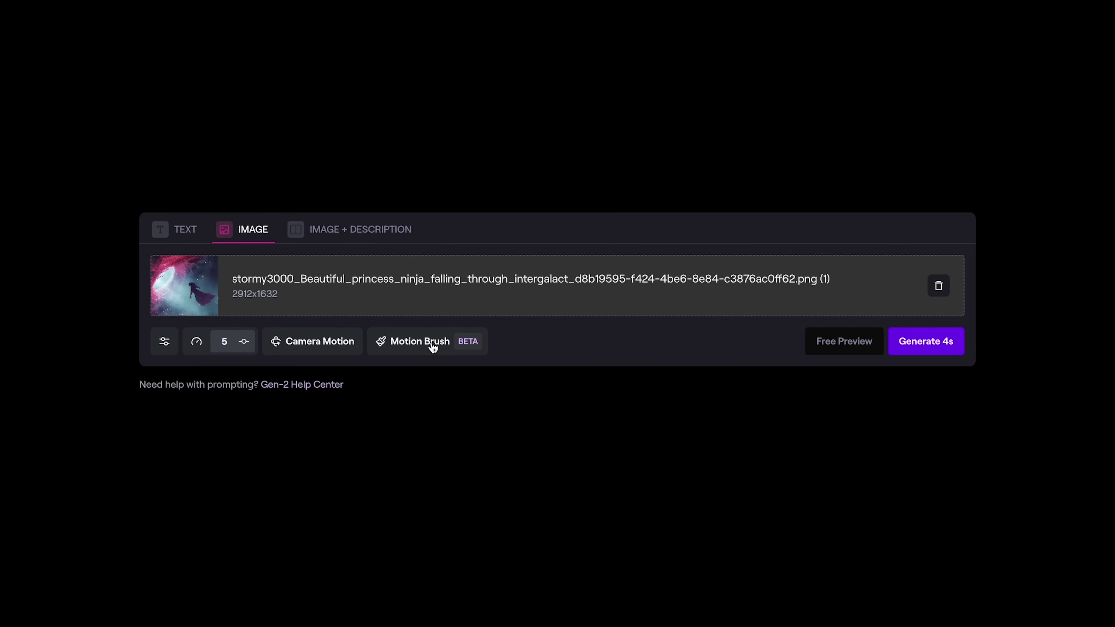
- In Motion Brush, paint the falling princess with Brush 1 and set horizontal -2.9, vertical 2.3 and ambient 1.0
left_click(433, 347)
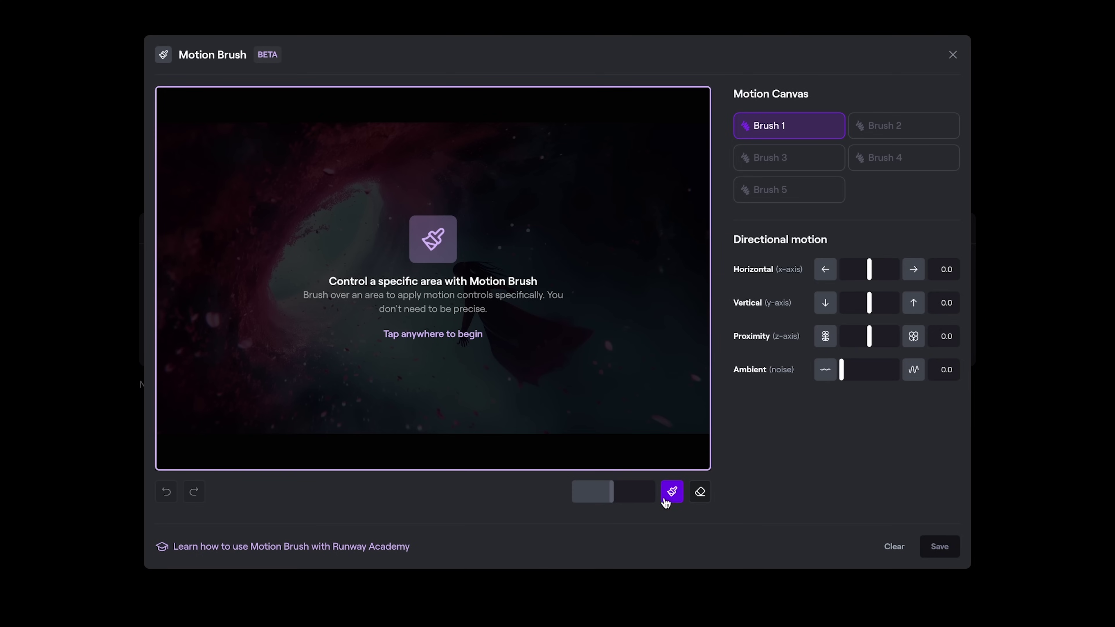
left_click(430, 249)
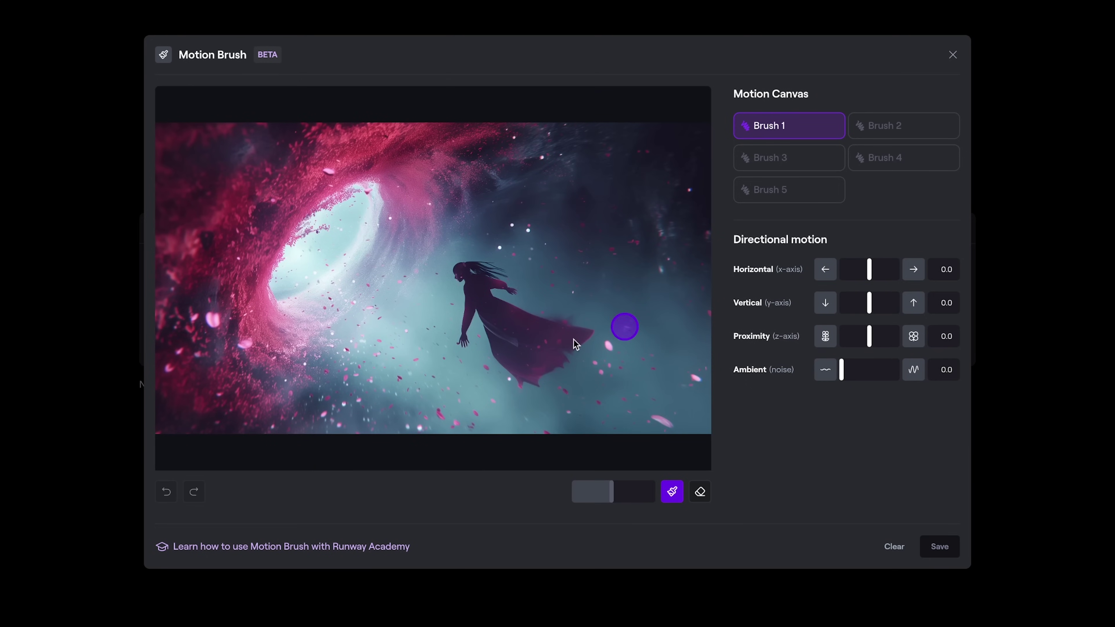
mouse_move(461, 336)
left_mouse_down()
mouse_move(473, 290)
mouse_move(494, 280)
mouse_move(504, 290)
mouse_move(476, 291)
mouse_move(547, 339)
left_mouse_up()
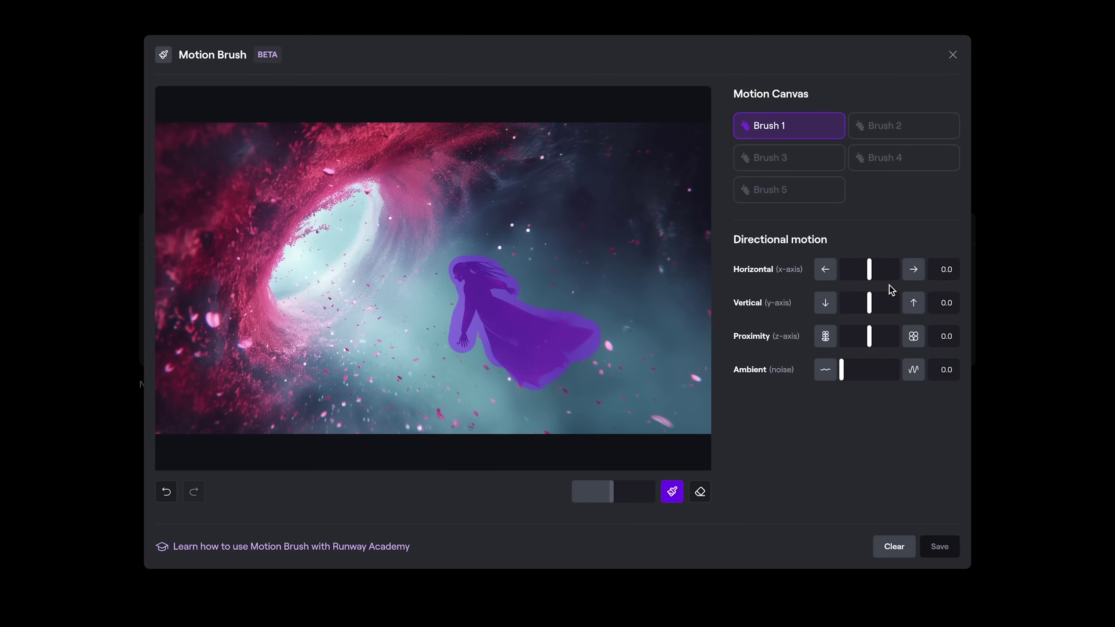
left_click_drag(869, 275, 863, 275)
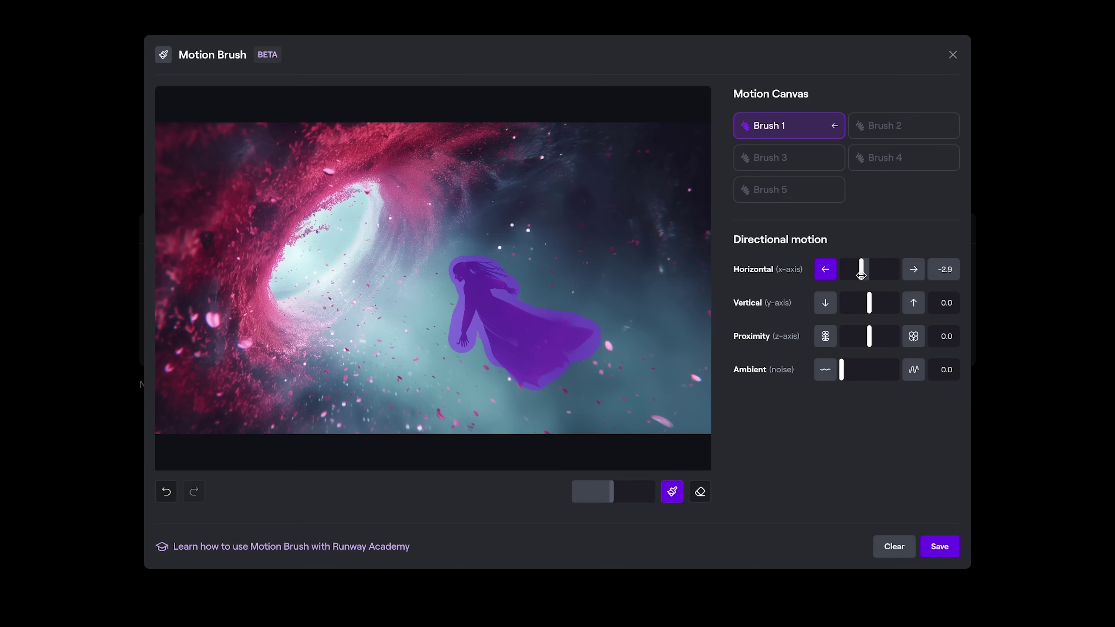
left_click_drag(869, 310, 874, 310)
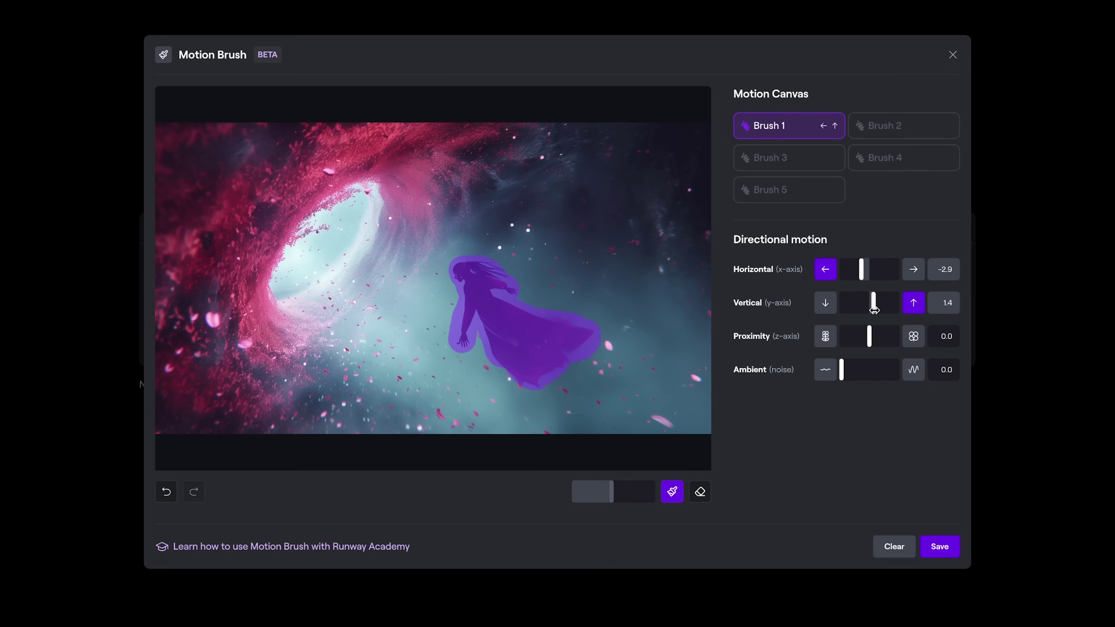
left_click_drag(842, 371, 846, 374)
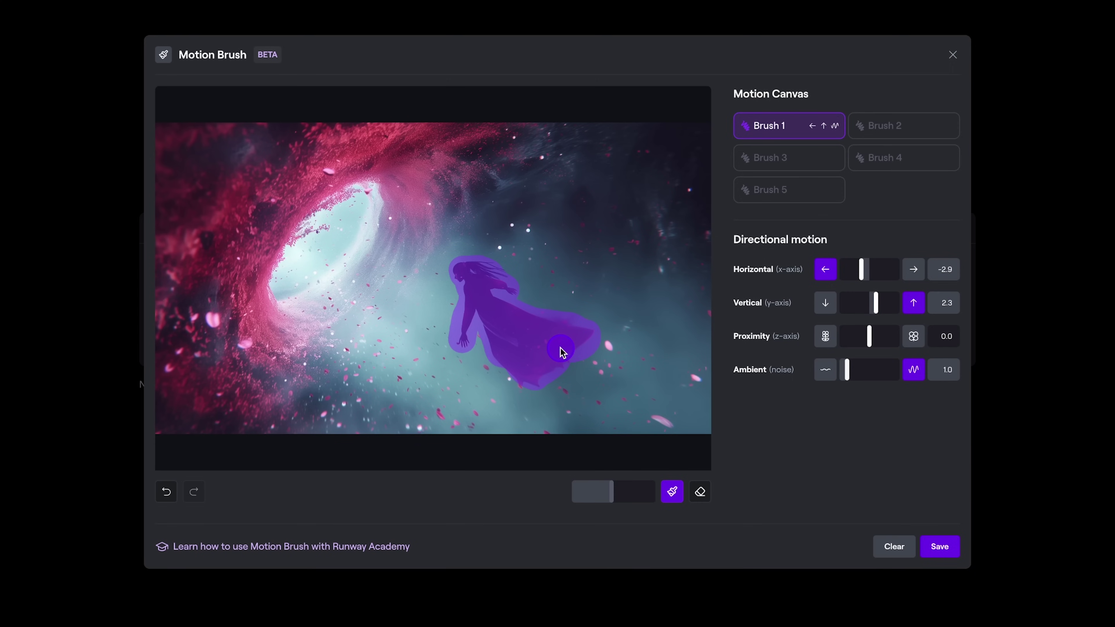
- Paint the scattered petals with Brush 2 and set horizontal 4.0, vertical -3.5, proximity 2.1 and ambient 1.8
left_click(882, 127)
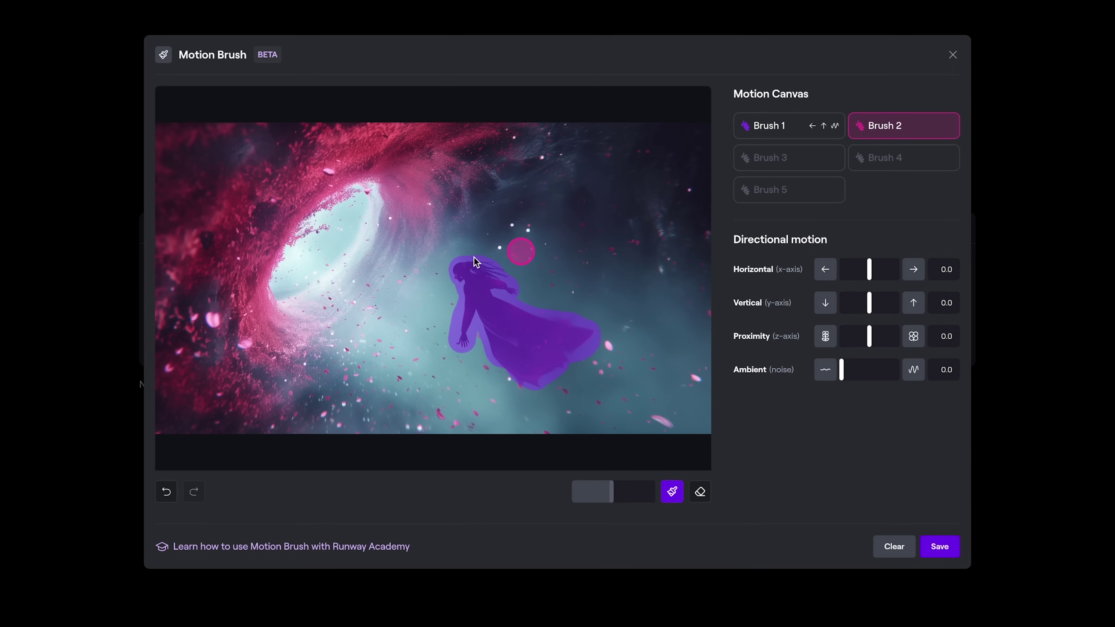
mouse_move(331, 311)
left_mouse_down()
mouse_move(318, 289)
mouse_move(370, 236)
mouse_move(351, 378)
left_mouse_up()
left_click_drag(611, 491, 588, 491)
mouse_move(421, 281)
left_mouse_down()
mouse_move(405, 326)
mouse_move(548, 429)
mouse_move(623, 239)
mouse_move(703, 361)
left_mouse_up()
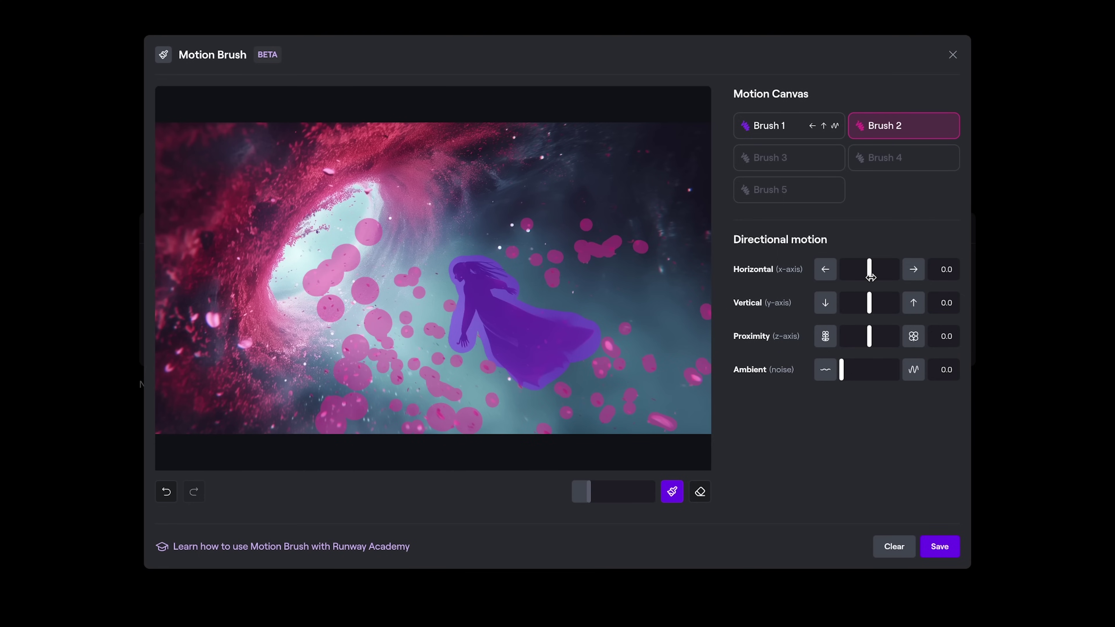
left_click_drag(871, 276, 860, 303)
left_click_drag(867, 345, 849, 374)
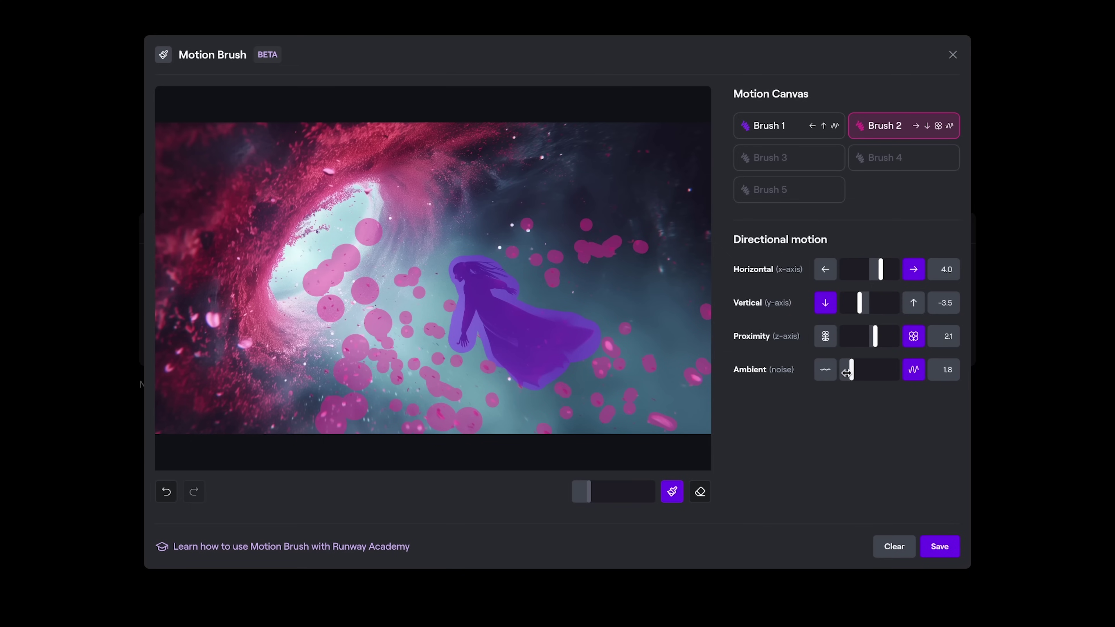
- Paint the whole red vortex surrounding the bright opening with Brush 3 at the largest brush size
left_click(775, 167)
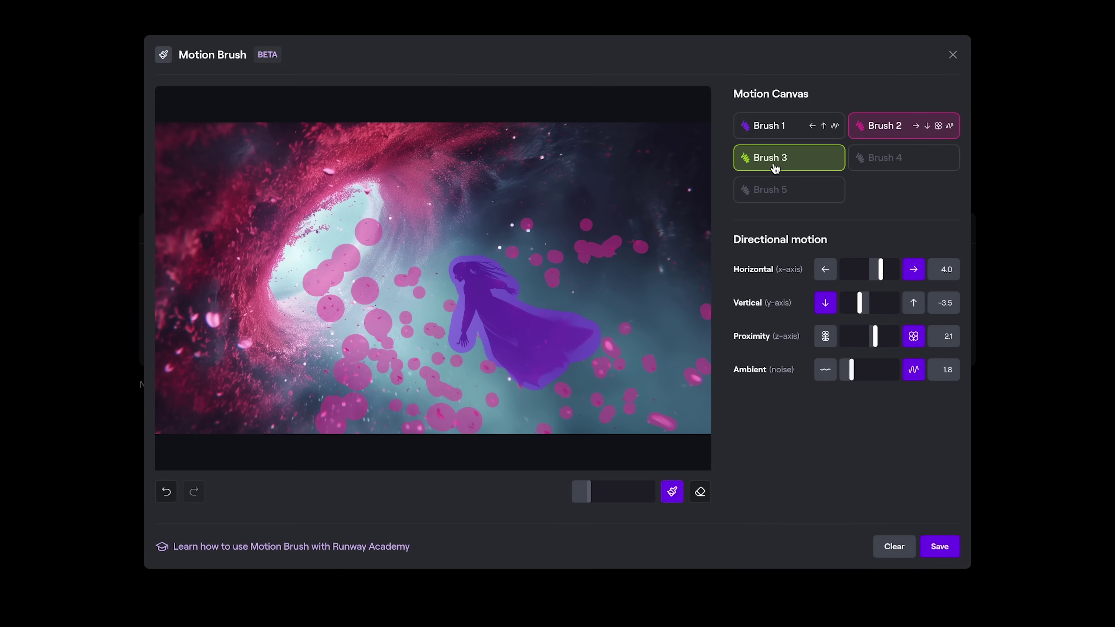
left_click_drag(596, 492, 652, 492)
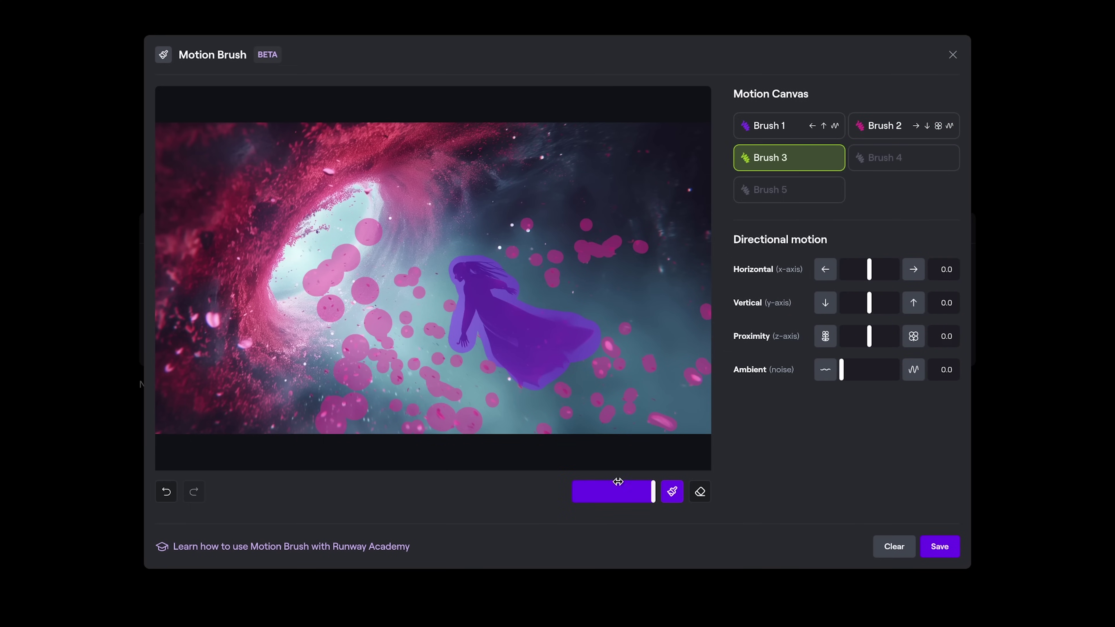
mouse_move(300, 347)
left_mouse_down()
mouse_move(204, 305)
mouse_move(336, 170)
mouse_move(353, 270)
left_mouse_up()
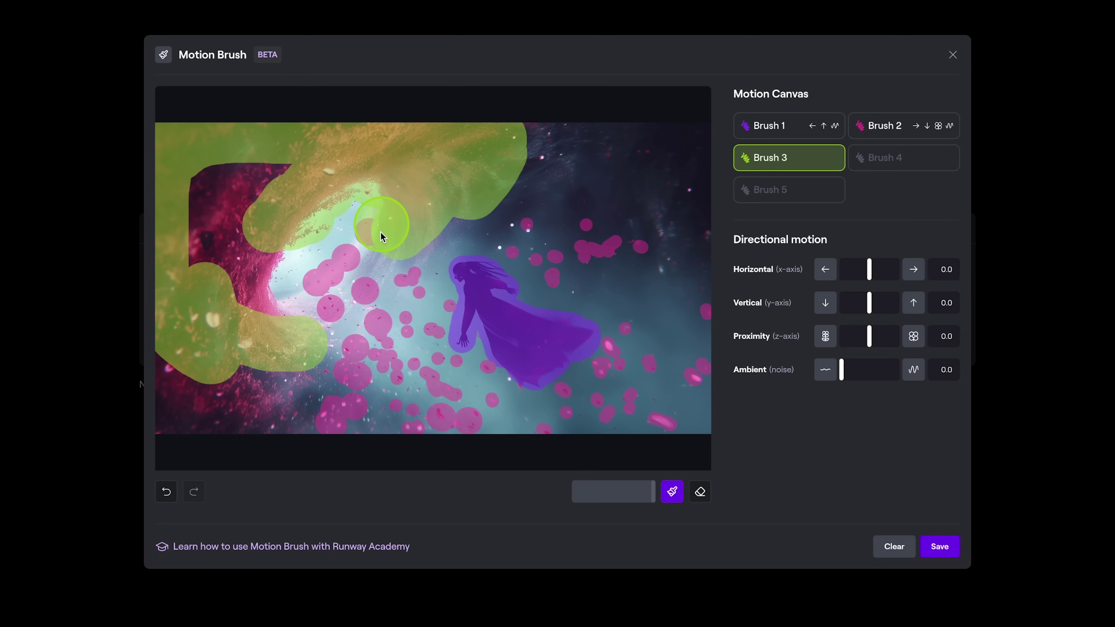
mouse_move(366, 188)
left_mouse_down()
mouse_move(359, 157)
mouse_move(249, 244)
mouse_move(258, 318)
mouse_move(258, 249)
mouse_move(207, 251)
mouse_move(210, 183)
mouse_move(247, 157)
mouse_move(237, 395)
left_mouse_up()
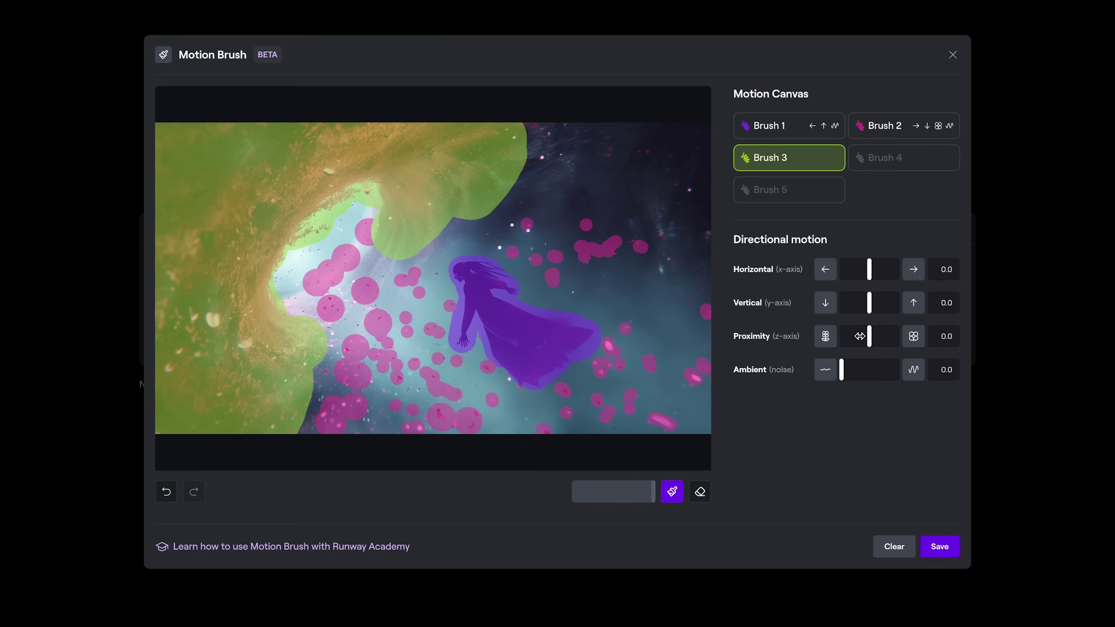
- Set Brush 3's motion to horizontal 3.8, vertical -2.5, proximity 6.0 and ambient 2.4, and save the brush settings
left_click_drag(870, 337, 879, 339)
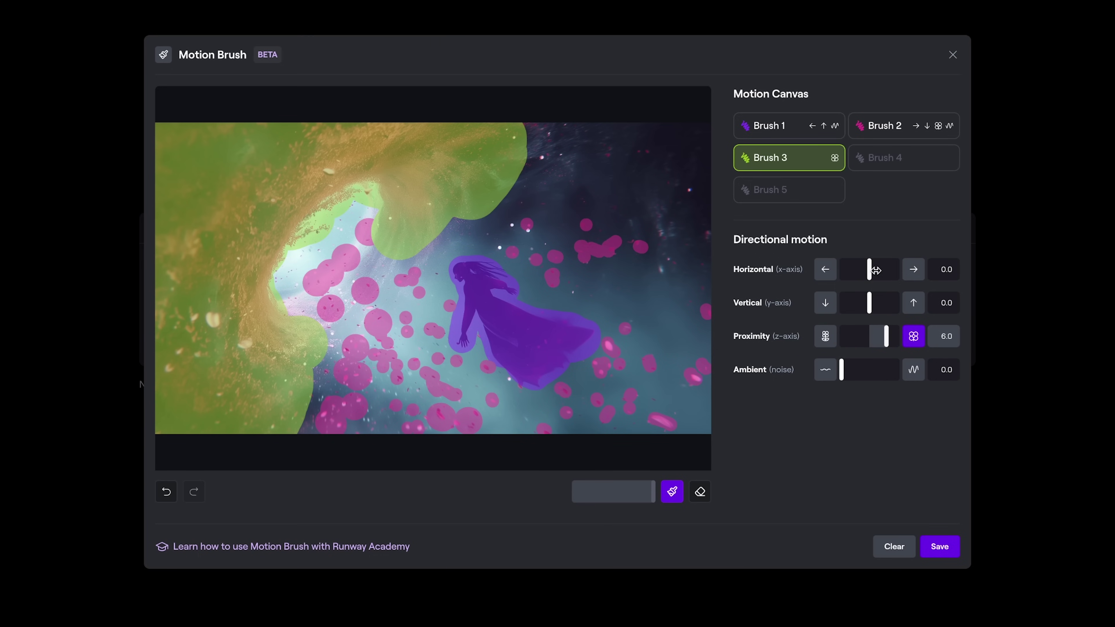
left_click_drag(876, 270, 881, 270)
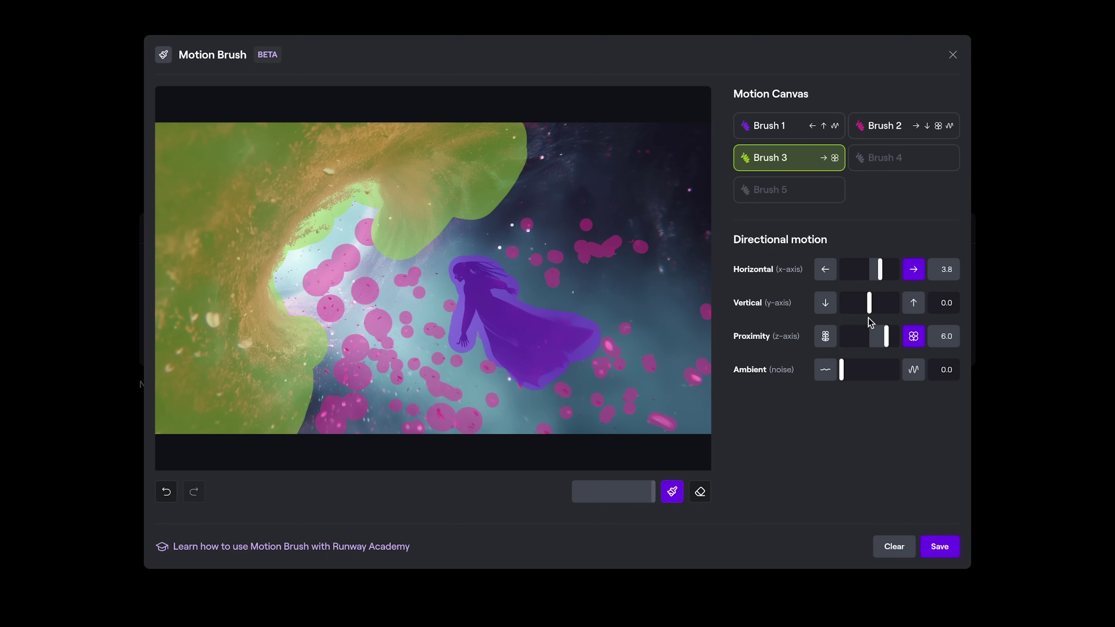
left_click_drag(870, 303, 866, 303)
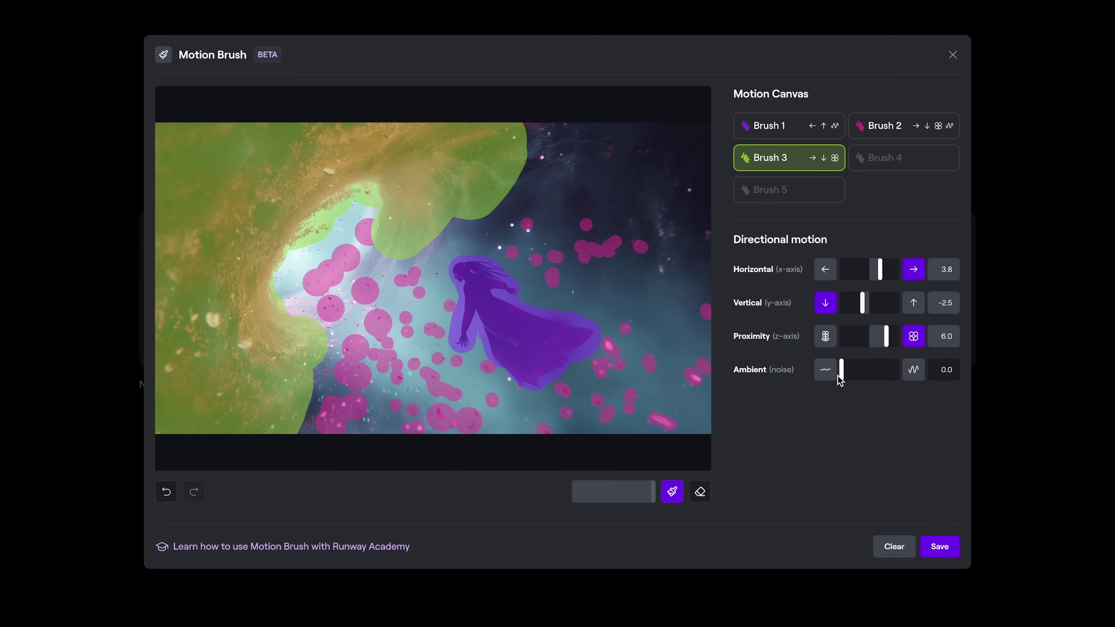
left_click_drag(839, 376, 852, 373)
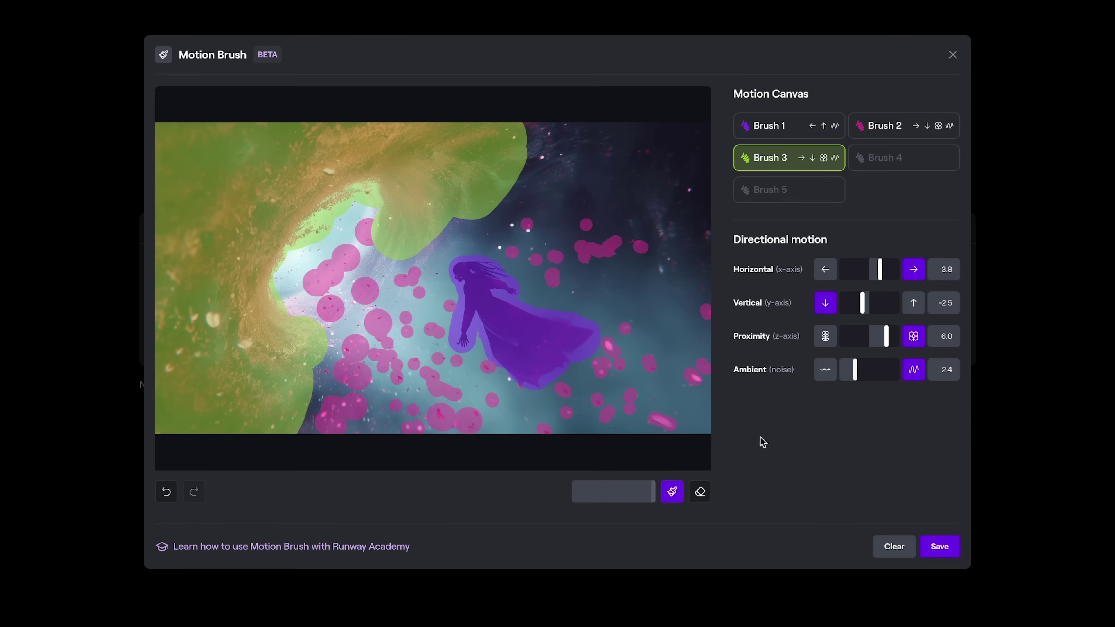
left_click(812, 189)
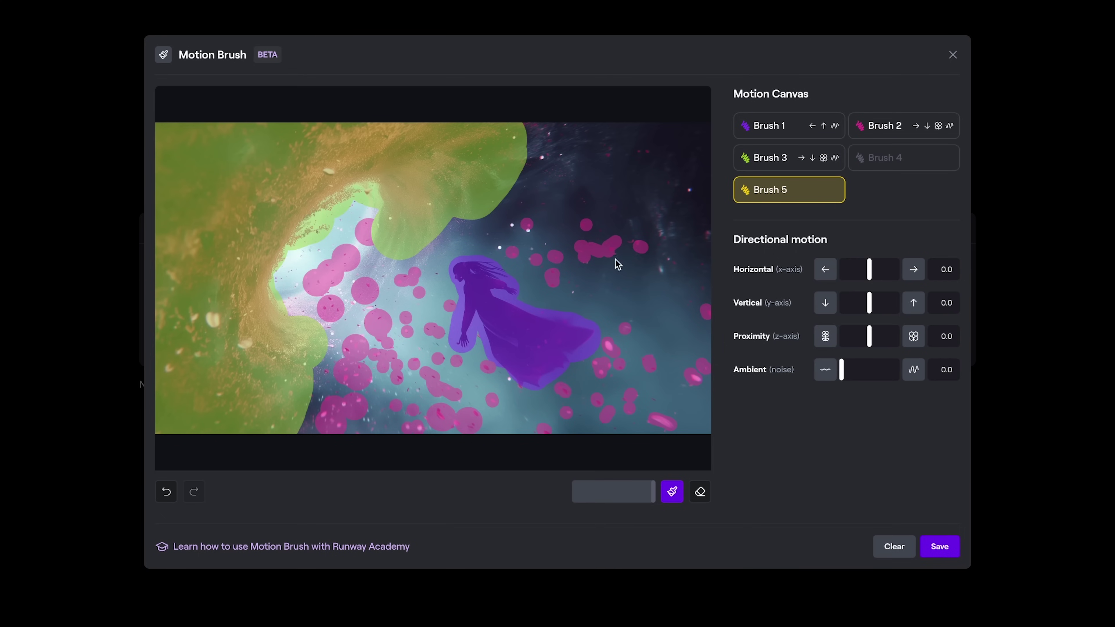
left_click(943, 552)
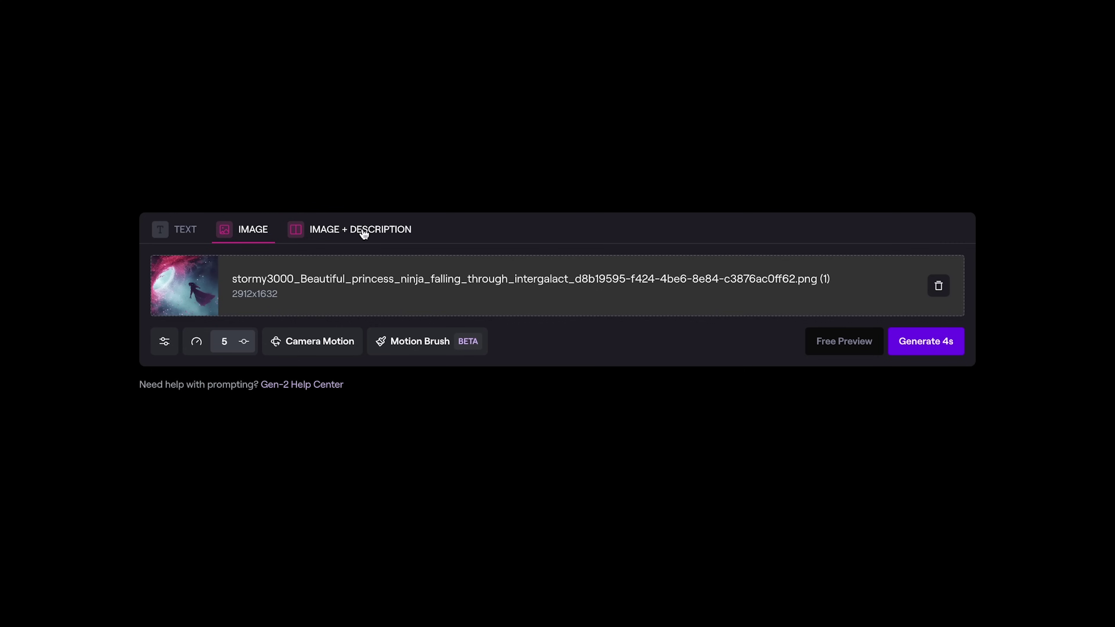
- Describe the image as "Princess ninja being sucked into wild vortex. Dress and hair blow in wind. Petals fall out of vortex. Light rays shimmer and shine."
left_click(366, 230)
type("Princess ninja being sucked into wild vortex. Dress and hiar blow in wind. Petals fall out of votext. Lights rays shimmer and shine")
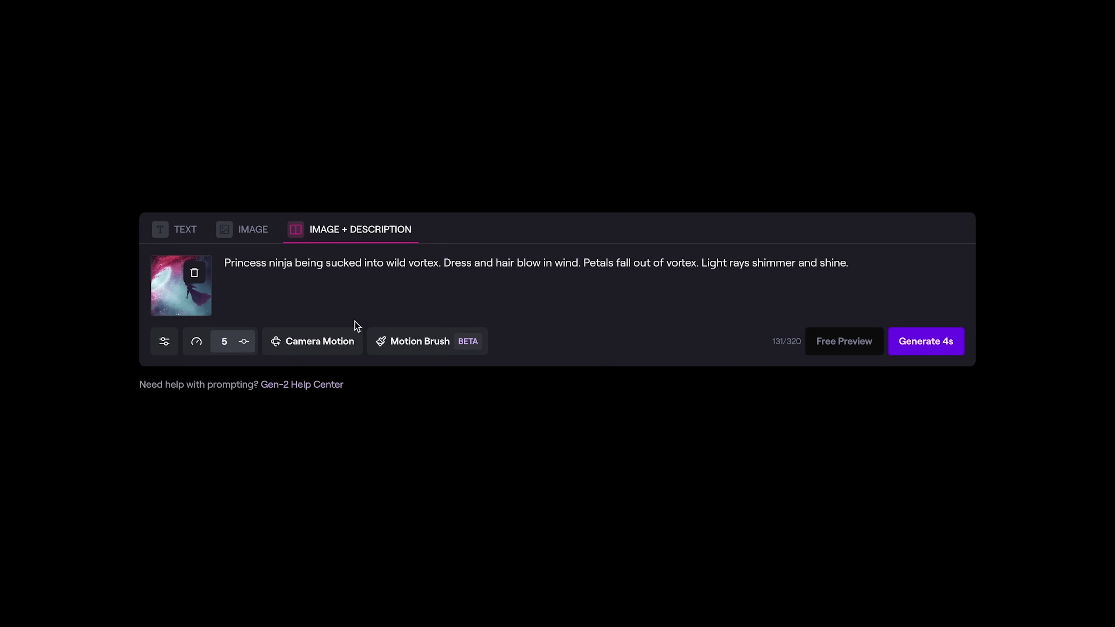
- Save a camera motion with zoom -2.2 and generate the 4-second video
left_click(324, 347)
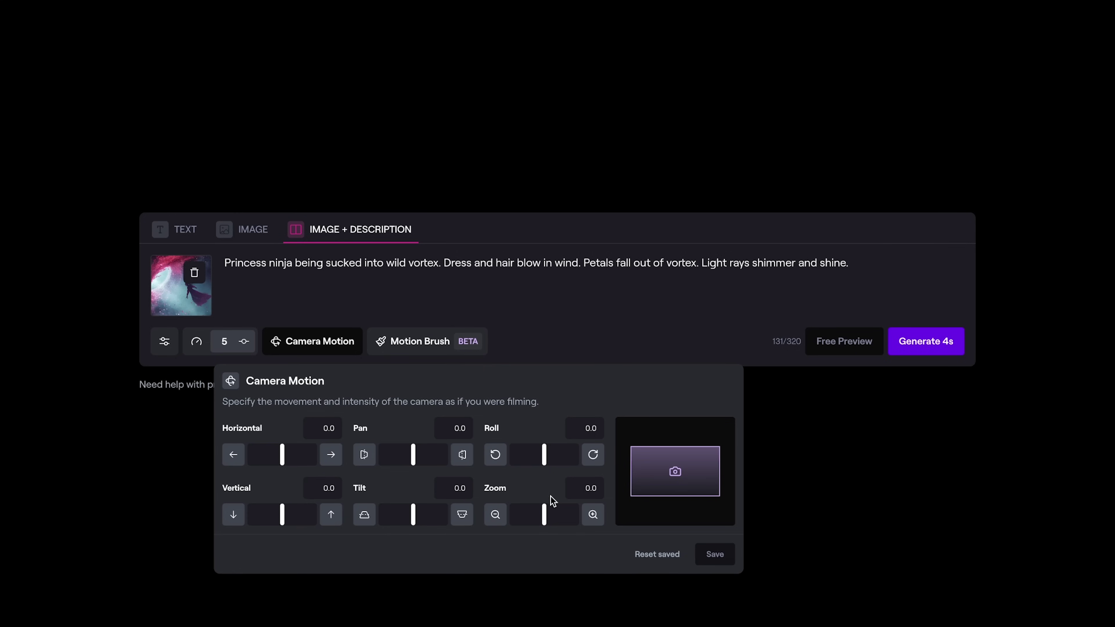
left_click_drag(540, 521, 536, 521)
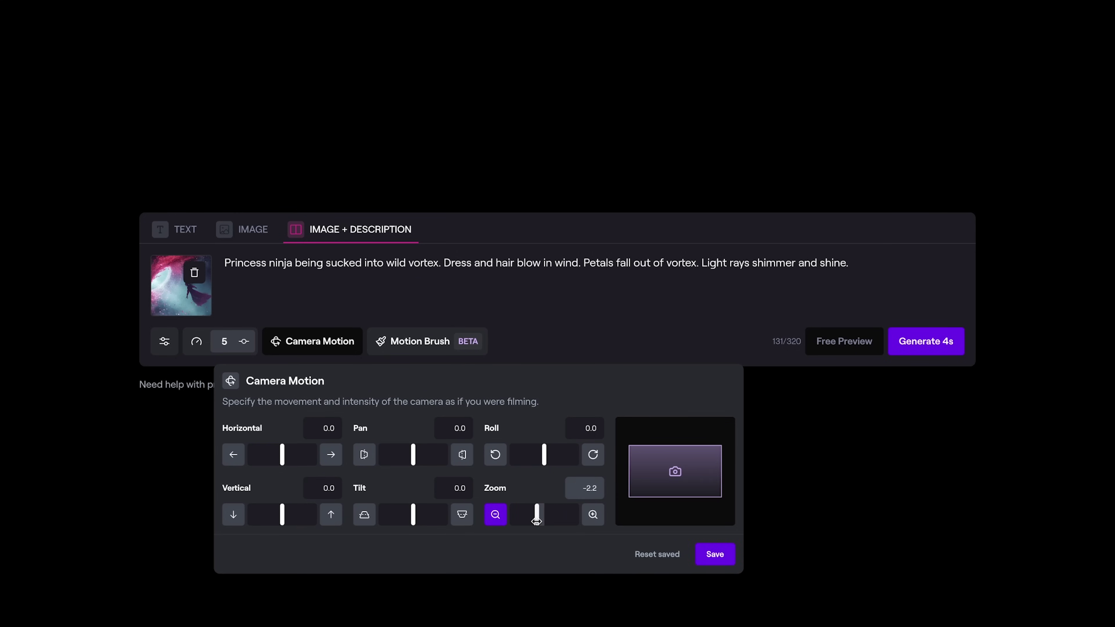
left_click(703, 556)
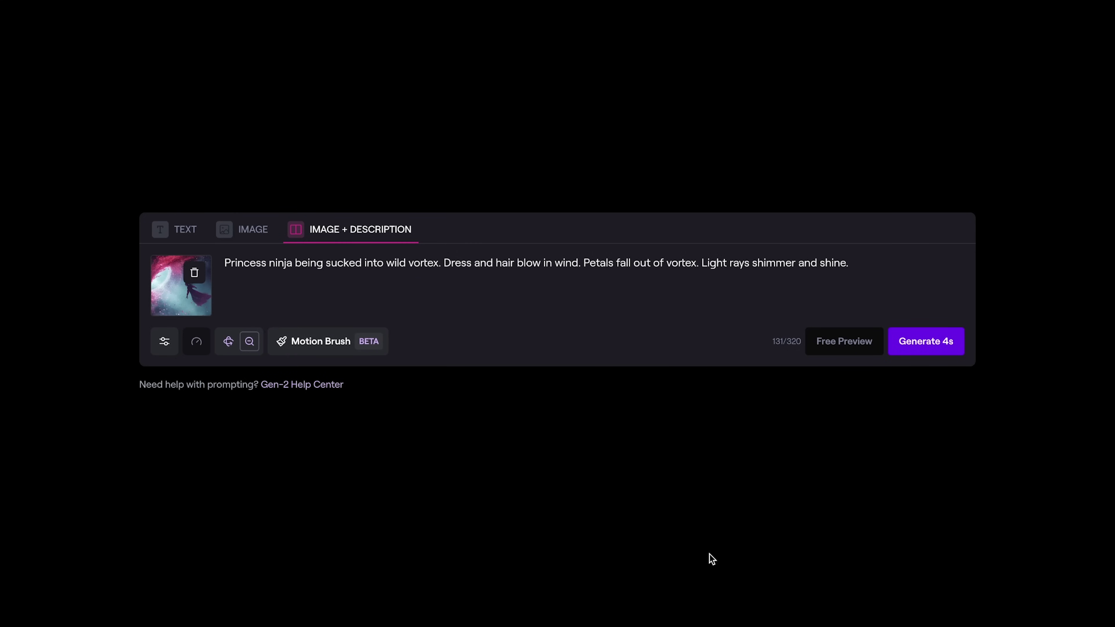
left_click(922, 346)
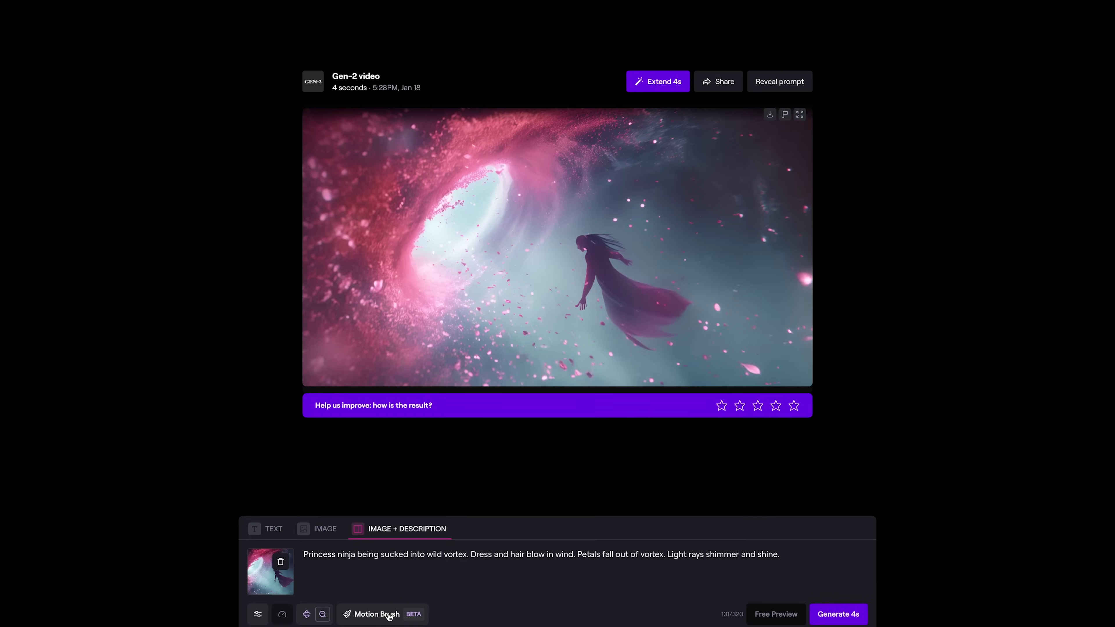
- In Motion Brush, set Brush 1's horizontal motion to -5.0 and Brush 2 to horizontal 6.7, vertical -5.9, proximity 3.6 and ambient 2.0
left_click(388, 614)
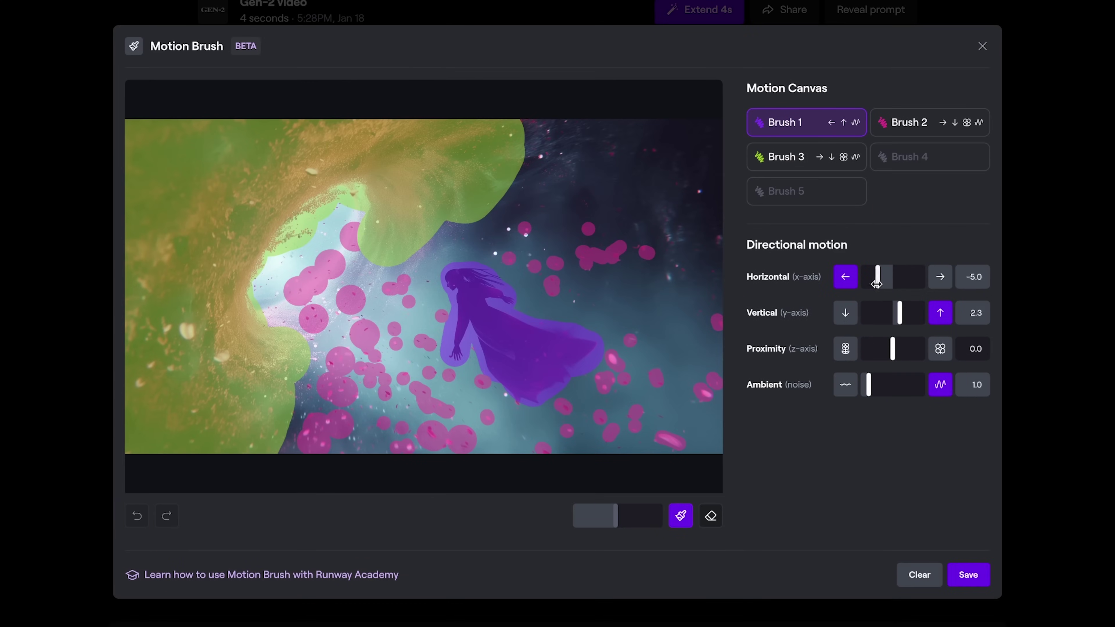
left_click(801, 168)
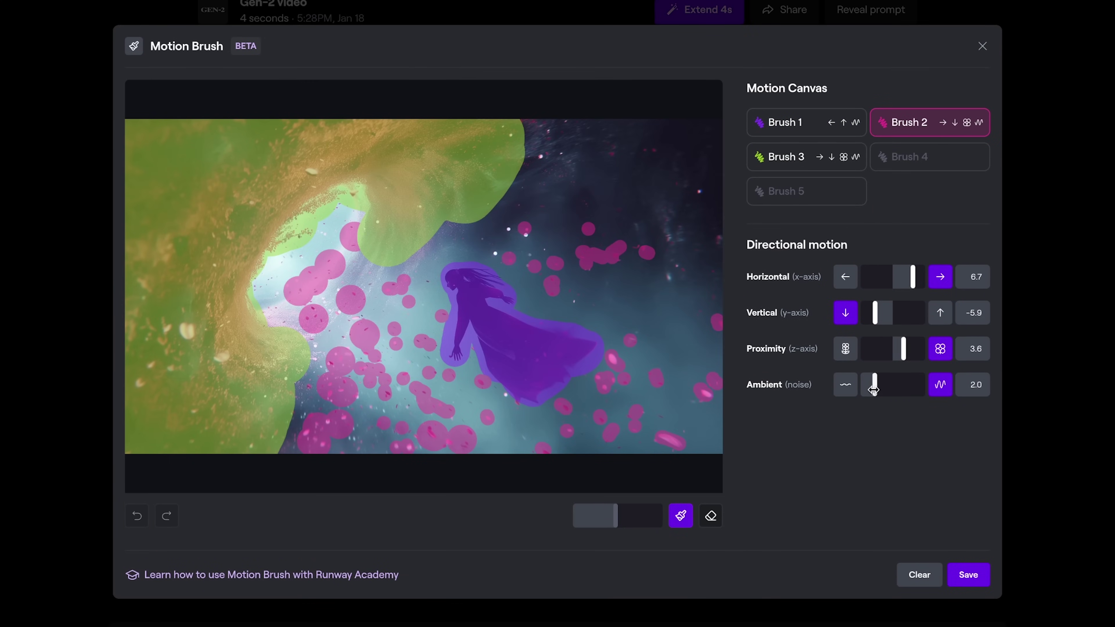
left_click(786, 156)
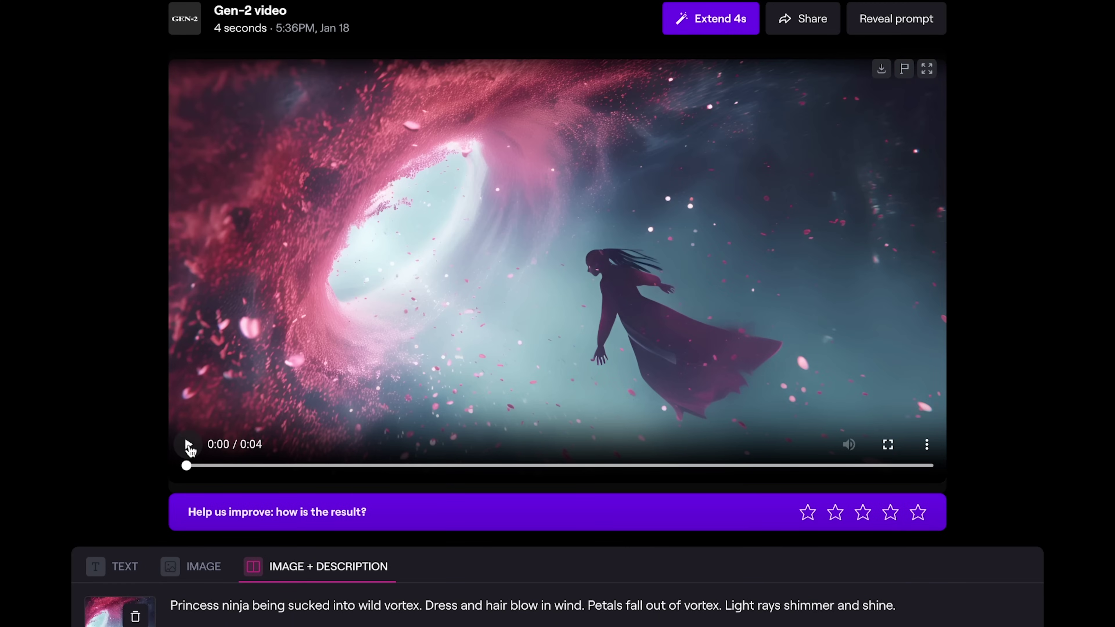
- Play the generated vortex video
left_click(189, 444)
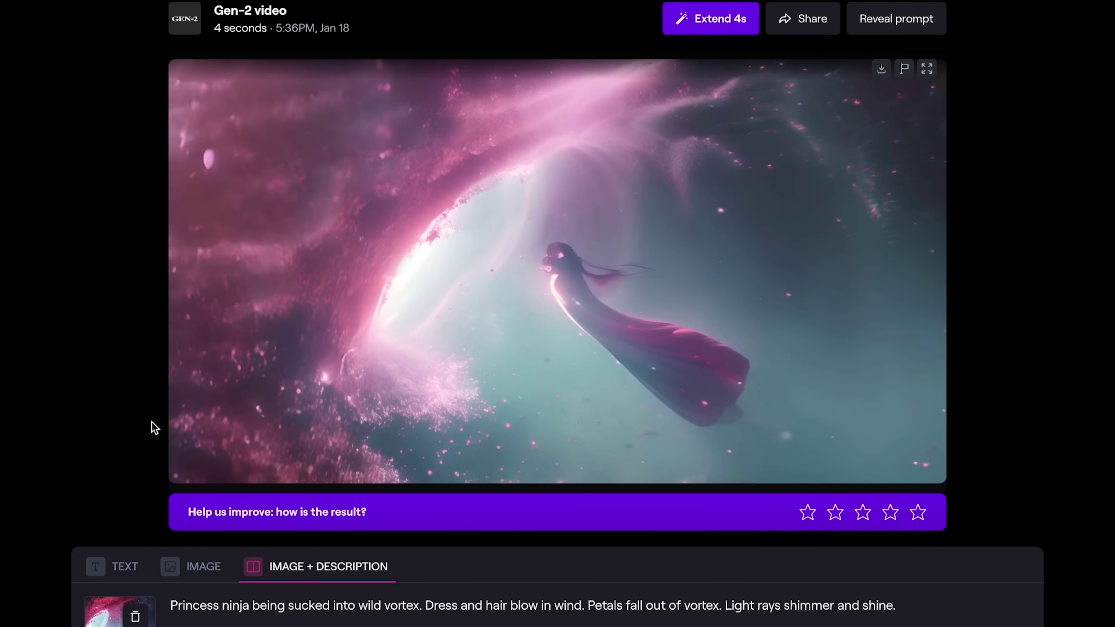
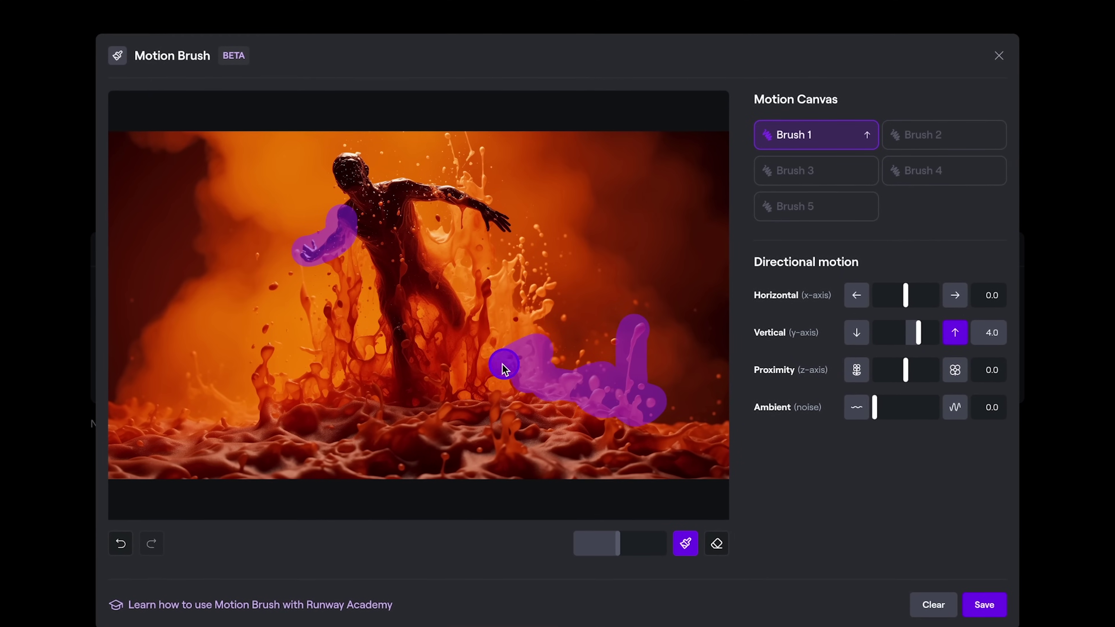
- Paint Brush 1 over the molten wax splashes with vertical 4.0 and Brush 3 over the background smoke with ambient 3.0
left_click_drag(502, 368, 538, 244)
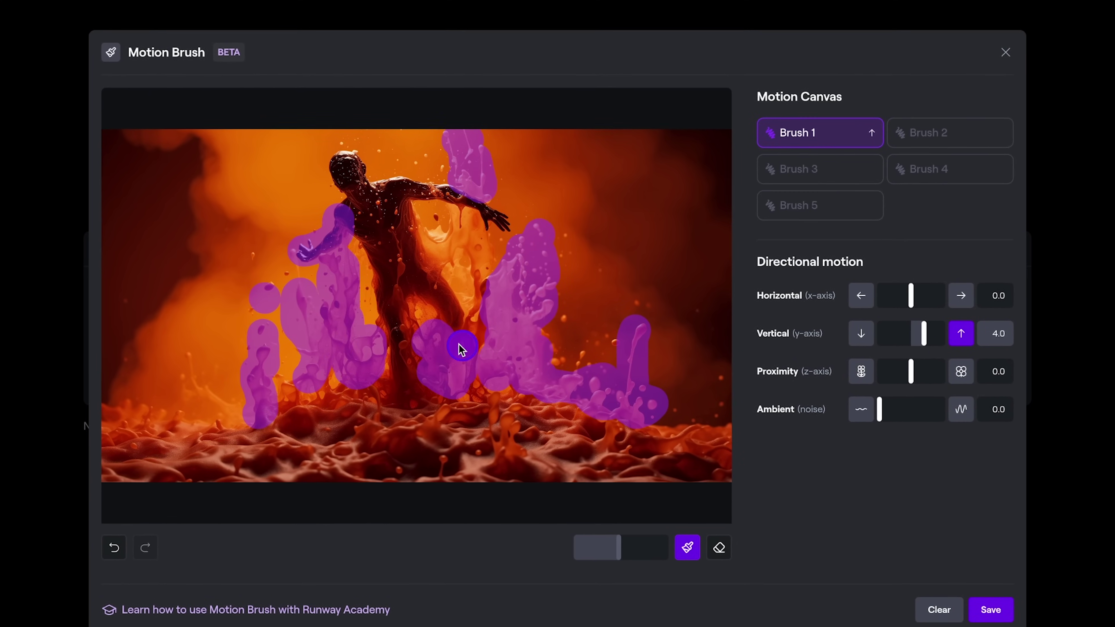
left_click_drag(464, 352, 466, 255)
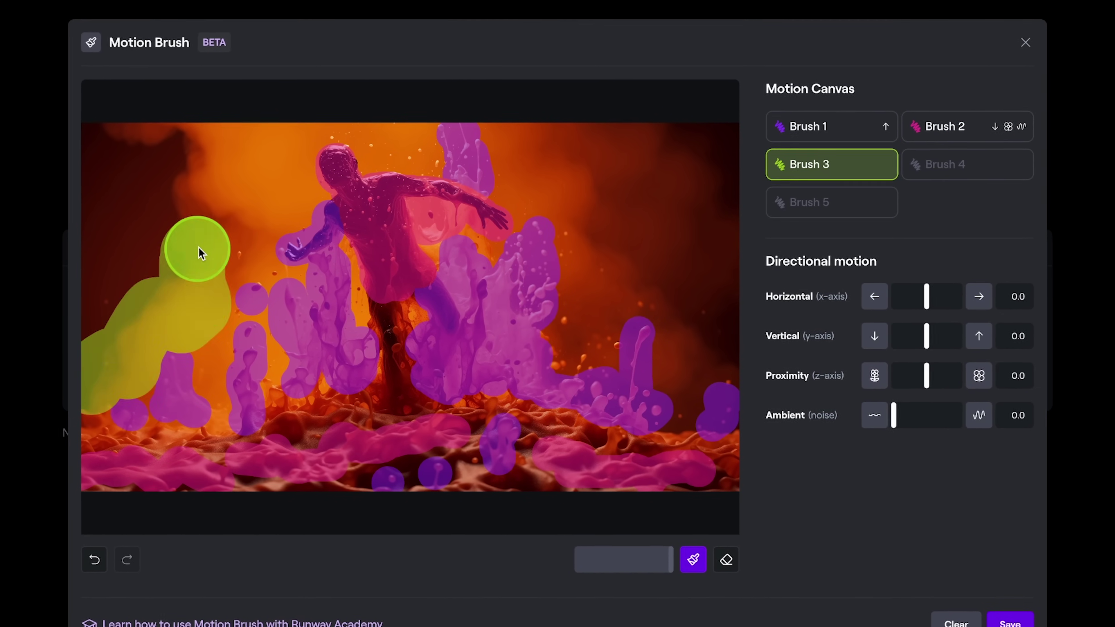
left_click_drag(549, 140, 695, 348)
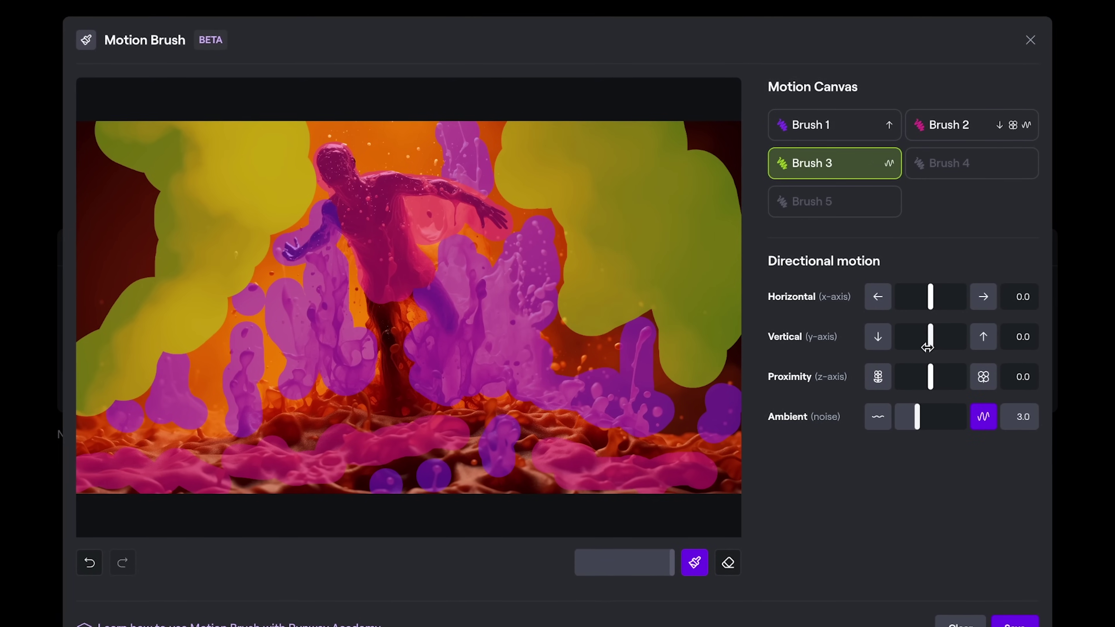
left_click(969, 163)
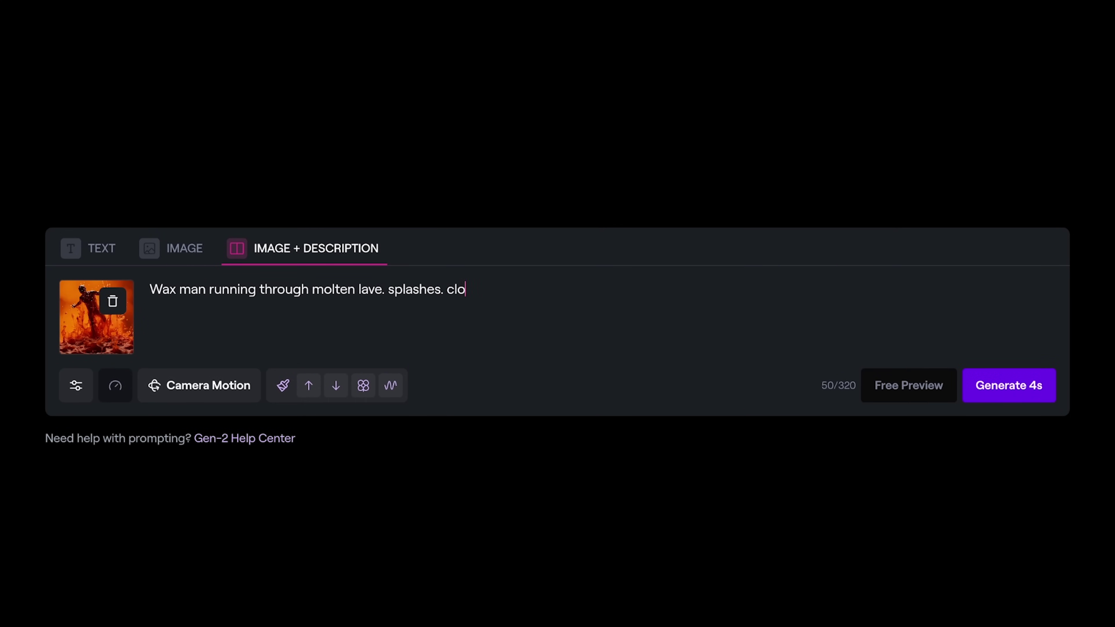
- Finish the wax man description beginning "Wax man running through molten lave. splashes." and generate the 4-second video
type("ips and flows.")
left_click(199, 385)
left_click(1009, 386)
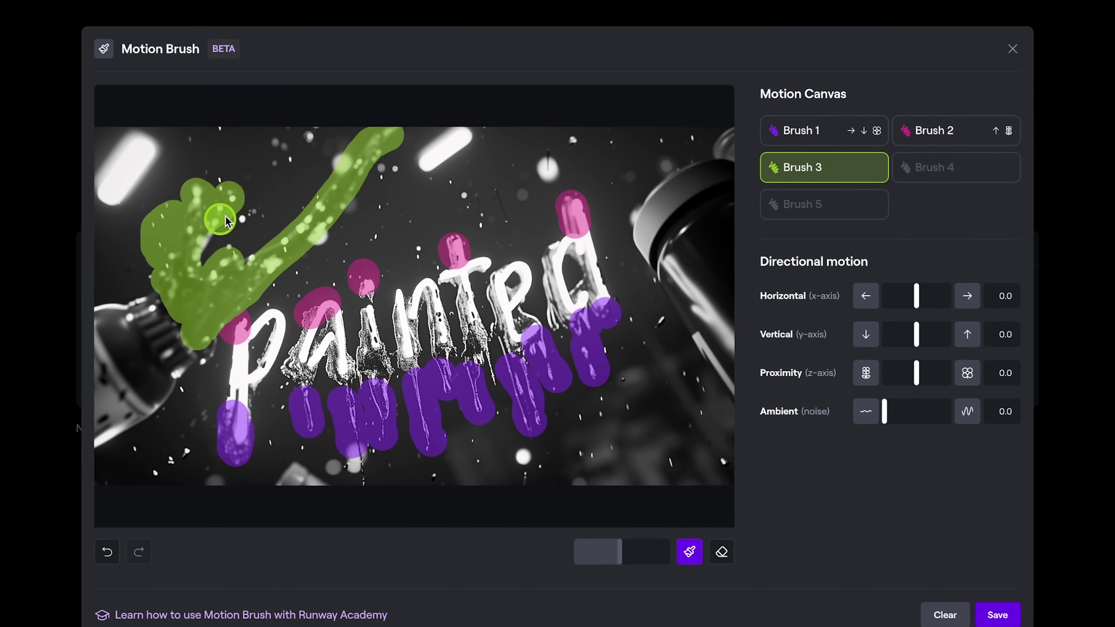
- Paint Brush 4 over the light specks on the right side of the "painted" image and Brush 5 over the specks on its left side
left_click_drag(641, 316, 698, 418)
left_click_drag(659, 136, 707, 136)
left_click(583, 138)
left_click(545, 166)
left_click(458, 146)
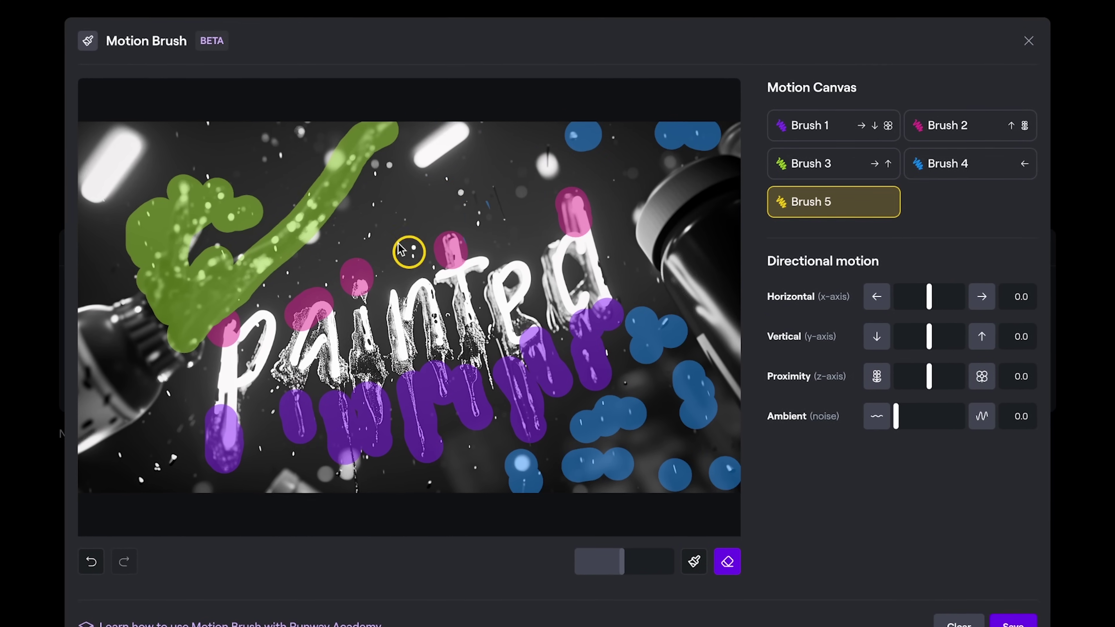
left_click_drag(180, 138, 268, 149)
left_click_drag(114, 459, 171, 468)
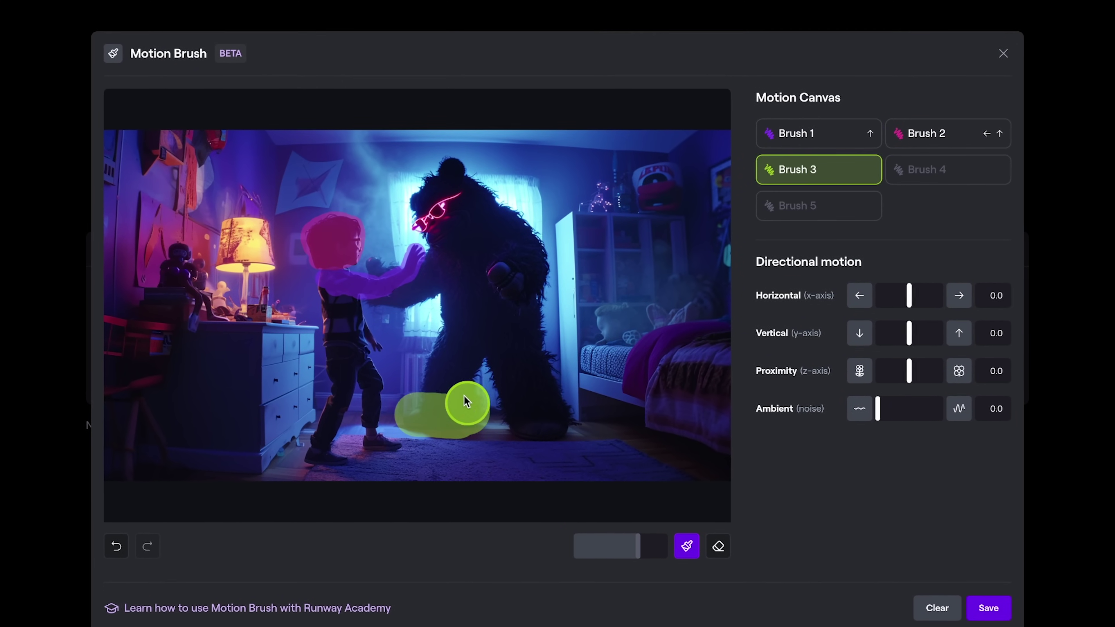
- Paint Brush 3 over the bear's body and insert "giant" before "bear" in the image description
mouse_move(536, 335)
left_mouse_down()
mouse_move(505, 343)
mouse_move(452, 271)
mouse_move(400, 315)
left_mouse_up()
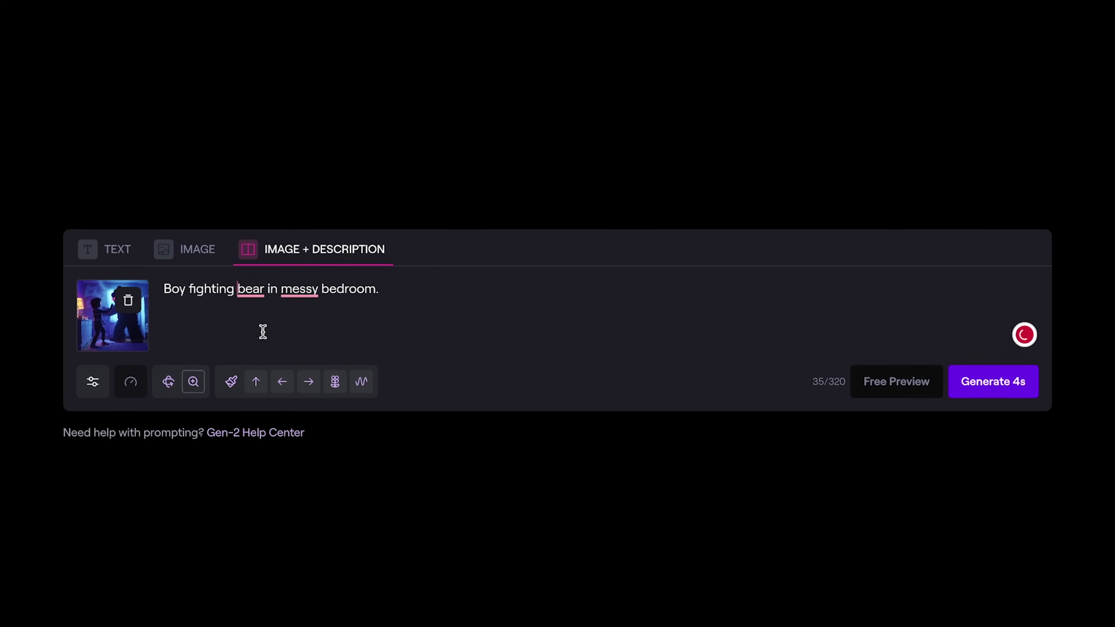
type("giant")
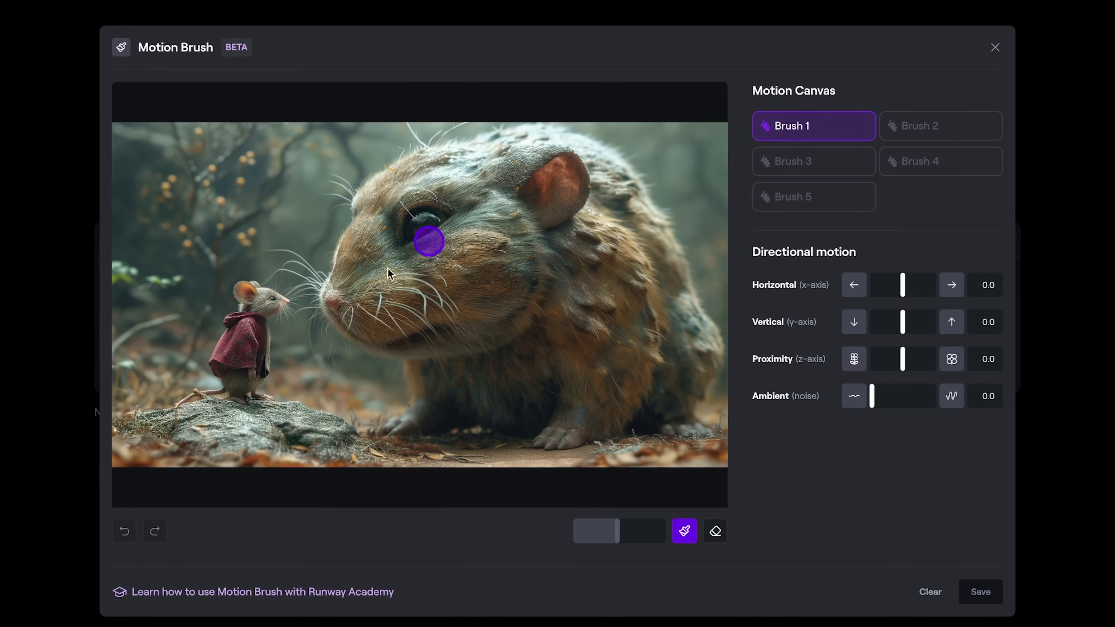
- Paint Brush 1 over the small mouse's head with upward motion and Brush 2 over the giant creature's head with downward and ambient motion
mouse_move(237, 294)
left_mouse_down()
mouse_move(263, 303)
mouse_move(364, 230)
mouse_move(525, 269)
mouse_move(483, 317)
left_mouse_up()
left_click(956, 322)
left_click(900, 128)
left_click(857, 322)
left_click_drag(875, 397, 889, 397)
- Paint Brush 3 over the foliage on both sides of the mouse image and set its ambient motion to 2.3
left_click(817, 160)
mouse_move(120, 381)
left_mouse_down()
mouse_move(285, 142)
mouse_move(351, 131)
left_mouse_up()
left_click_drag(715, 184, 715, 307)
left_click(961, 398)
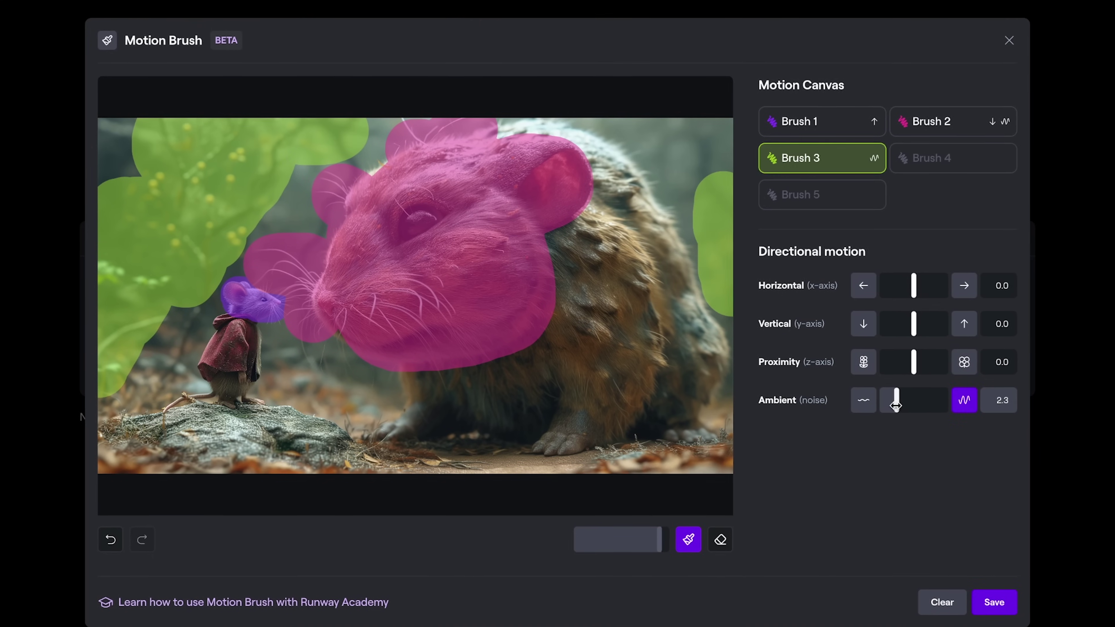
- Paint Brush 4 over the mouse's tail at a smaller brush size and Brush 5 over the giant's body with ambient 2.7
left_click(950, 159)
left_click_drag(658, 537, 594, 537)
left_click_drag(210, 390, 178, 397)
mouse_move(404, 408)
left_mouse_down()
mouse_move(583, 252)
mouse_move(590, 212)
mouse_move(500, 130)
left_mouse_up()
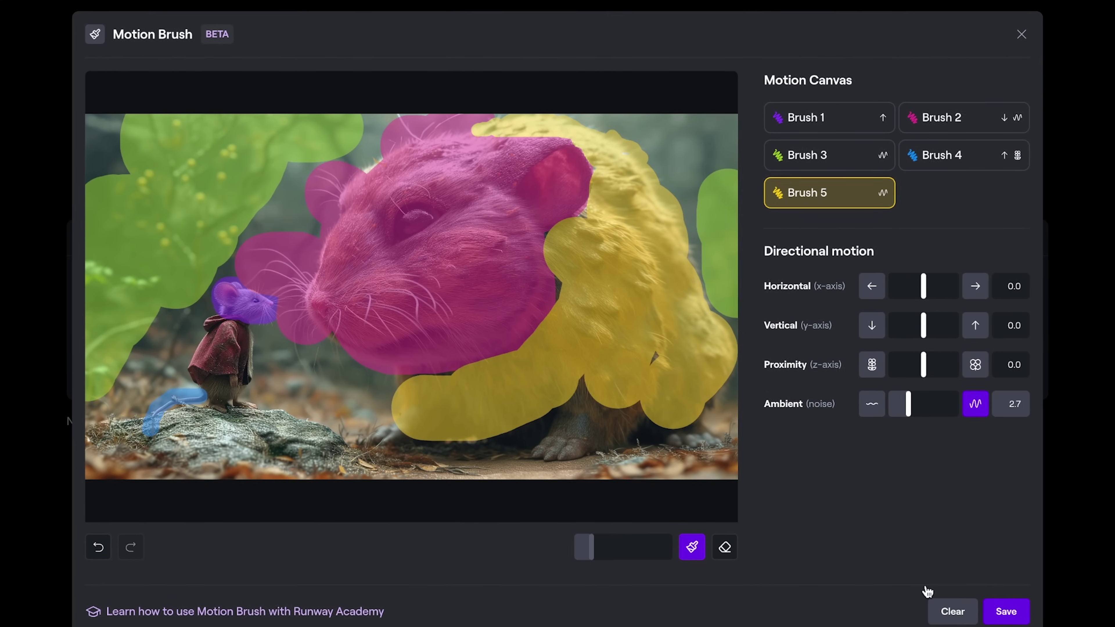
- Describe the image as "Small mouse tail wags and it looks up at giant move. Wind blows fur and trees." and generate the 4-second video
type("Wind blows fur and trees")
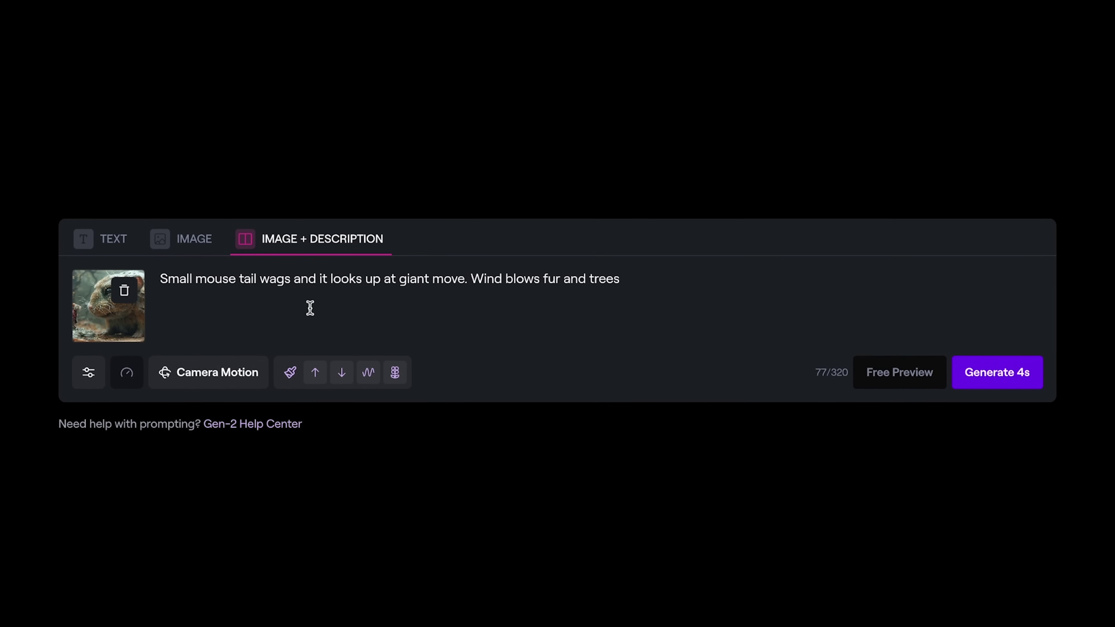
type(".")
left_click(210, 372)
left_click(995, 371)
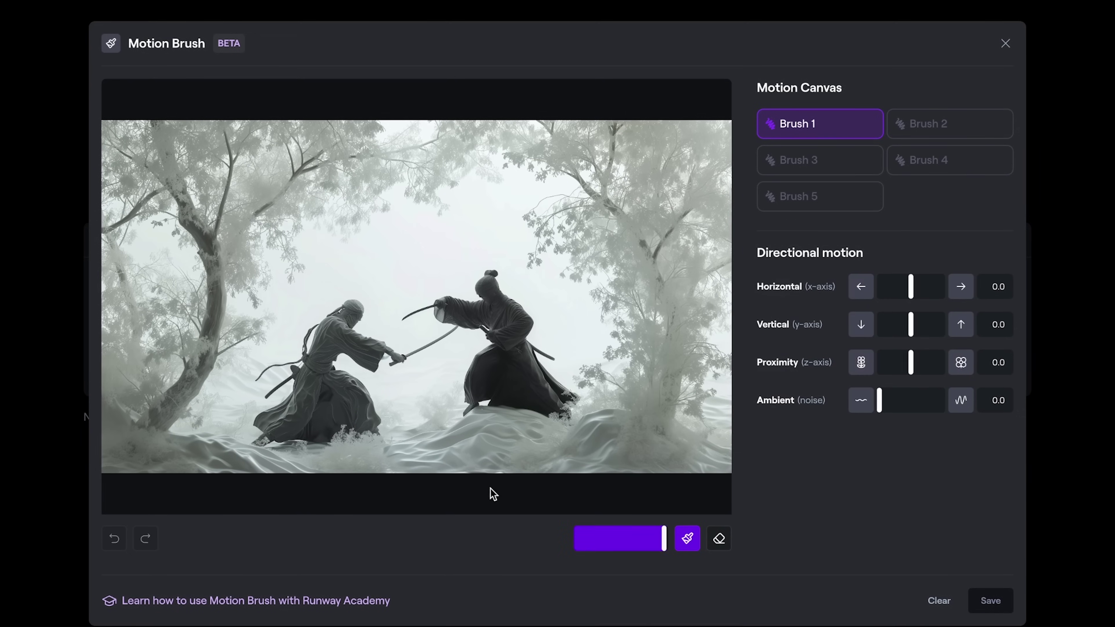
- Paint Brush 1 over the left ninja's body, leaving out the sword arm, and Brush 4 over the right ninja's body
left_click_drag(346, 307, 307, 431)
left_click(687, 541)
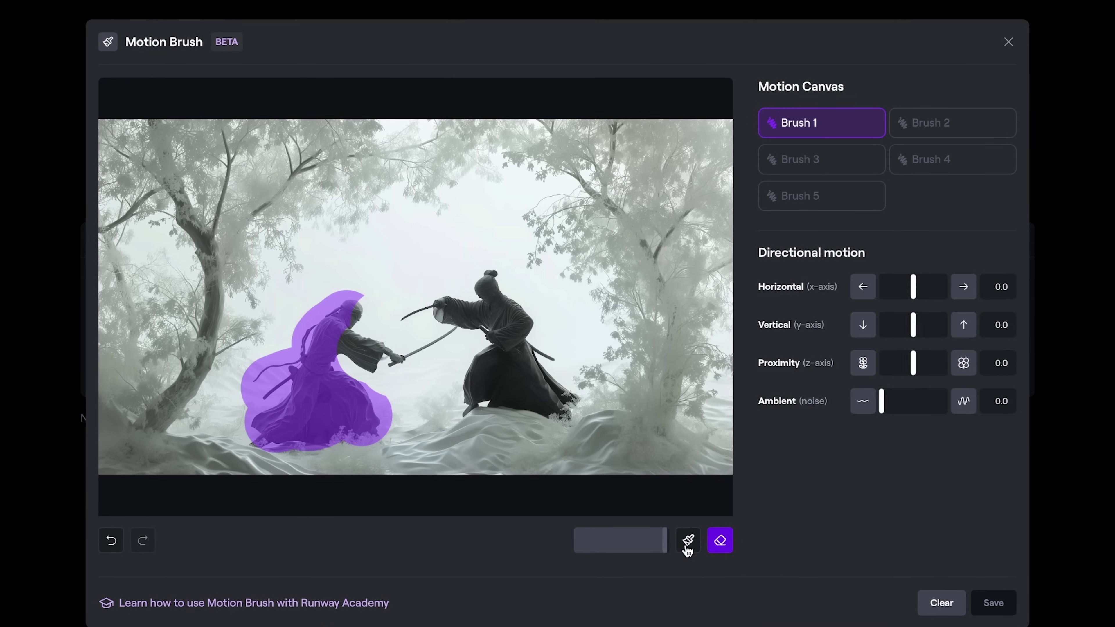
left_click(687, 541)
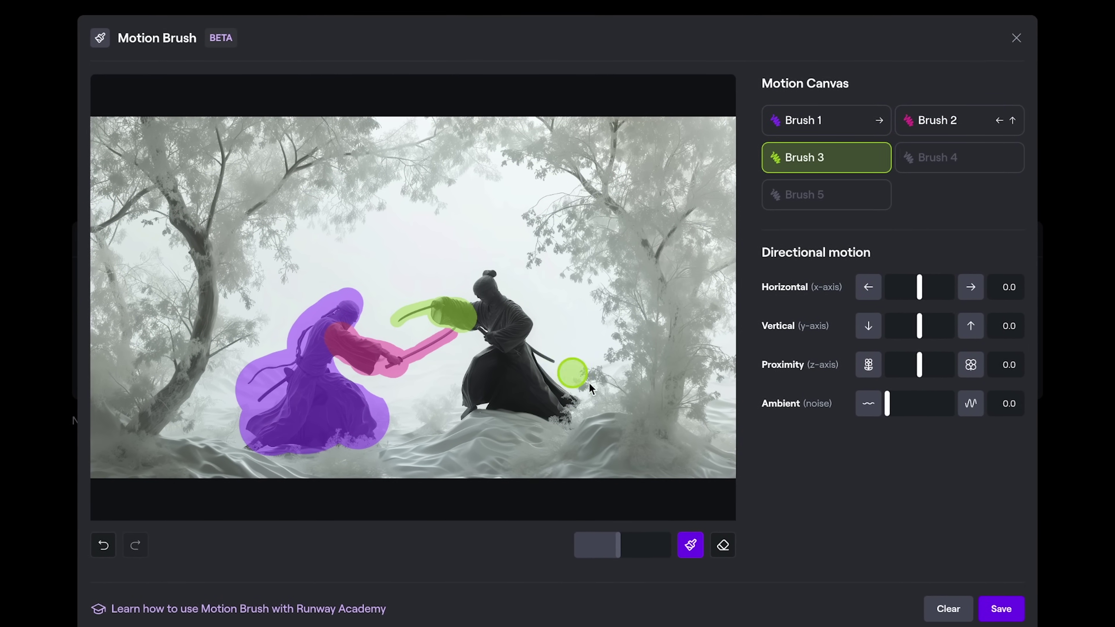
mouse_move(497, 300)
left_mouse_down()
mouse_move(507, 386)
mouse_move(559, 408)
left_mouse_up()
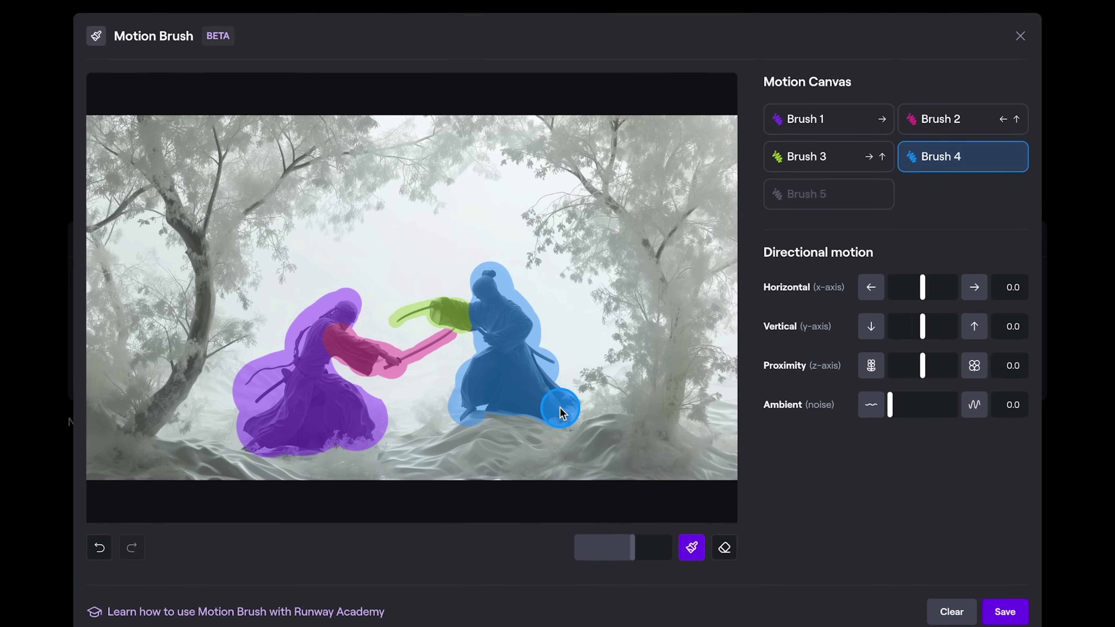
- Paint Brush 5 over the foliage of both trees, save the brush settings and switch the prompt to image plus description
mouse_move(136, 203)
left_mouse_down()
mouse_move(228, 267)
mouse_move(273, 140)
left_mouse_up()
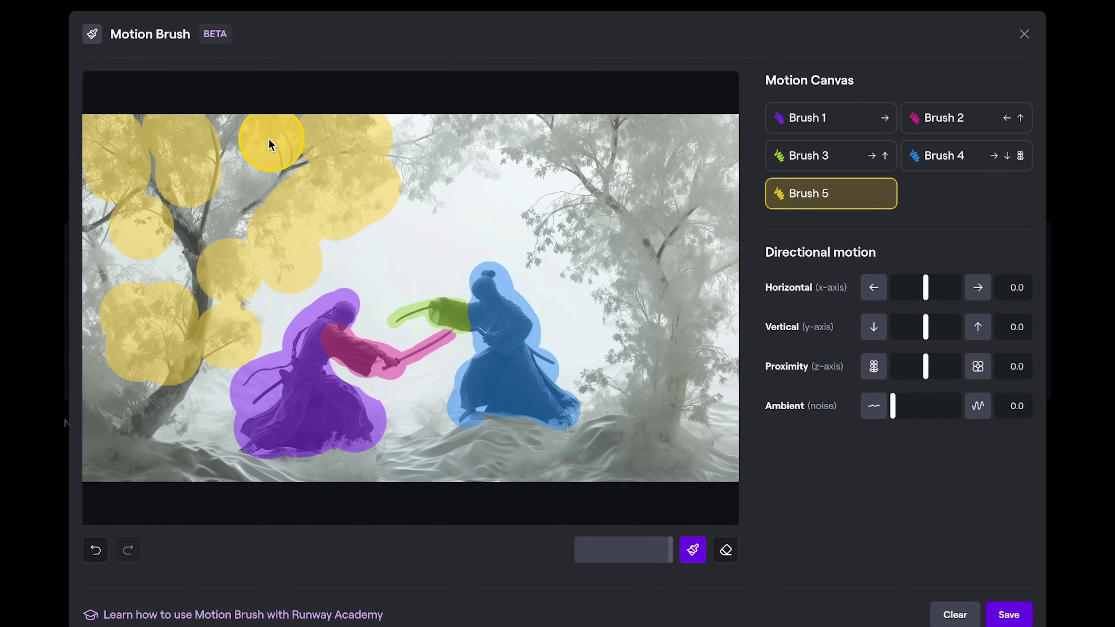
mouse_move(618, 301)
left_mouse_down()
mouse_move(709, 241)
mouse_move(654, 140)
left_mouse_up()
left_click(1005, 617)
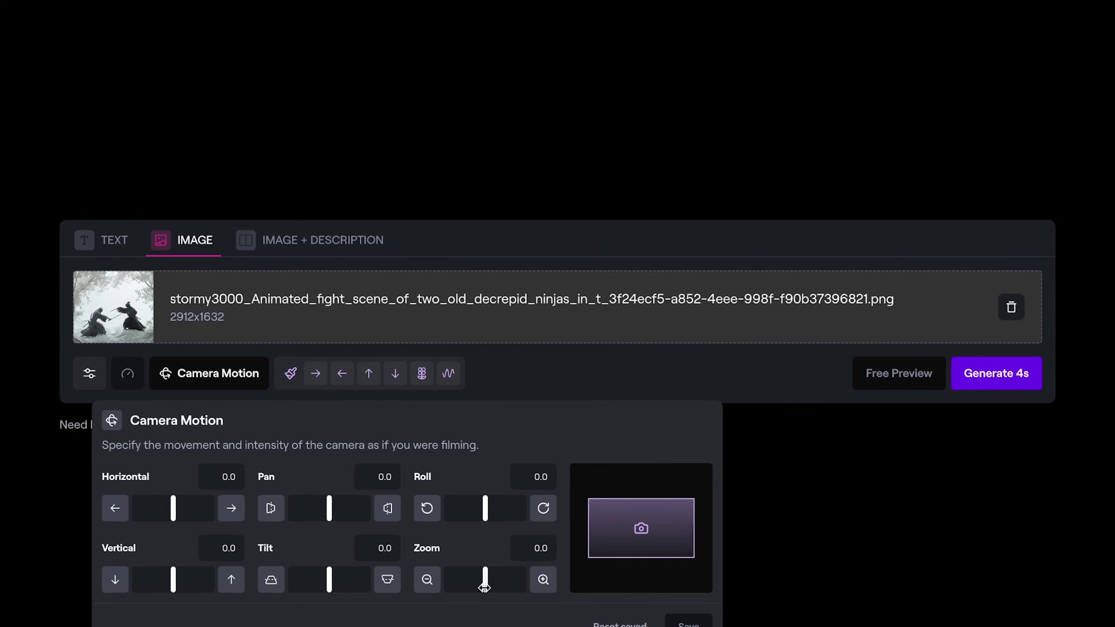
left_click(322, 240)
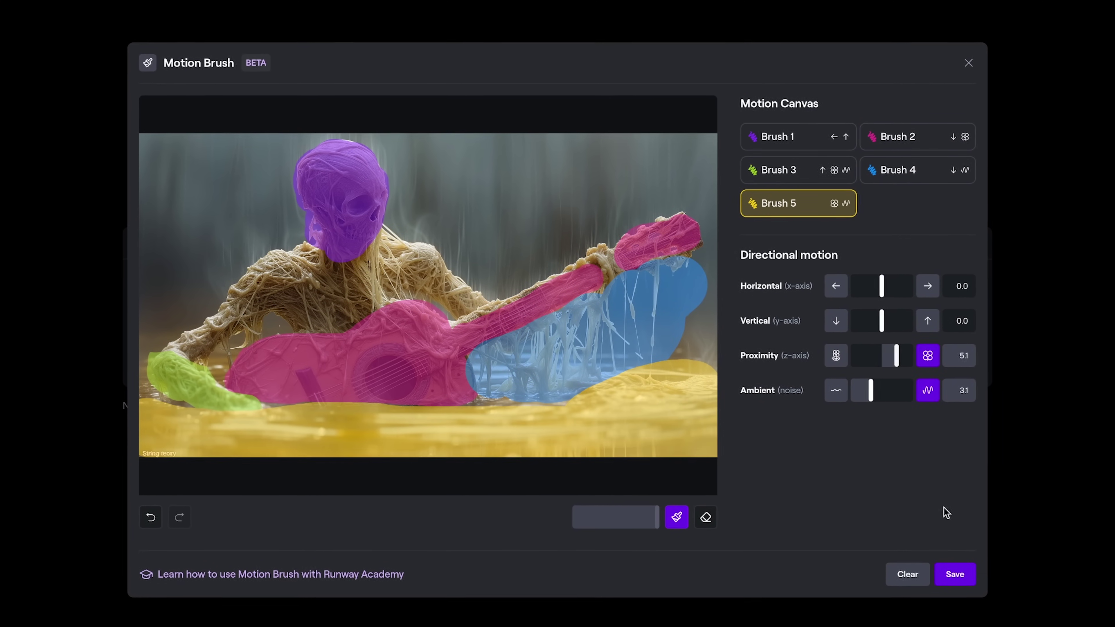
- Save the guitar skeleton's brush settings and describe it as "Wax skelton playing guitar in a pool of rippling dripping wax. rain falls."
left_click(955, 574)
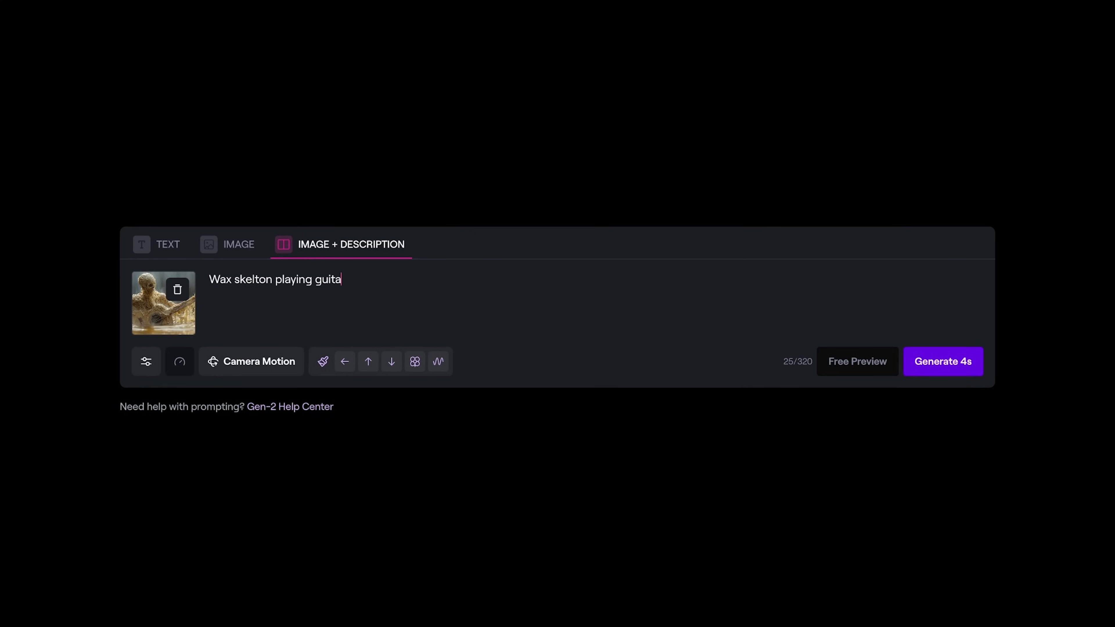
type("falls.")
- Save a camera motion with zoom -2.5 and generate the 4-second guitar skeleton video
left_click(248, 362)
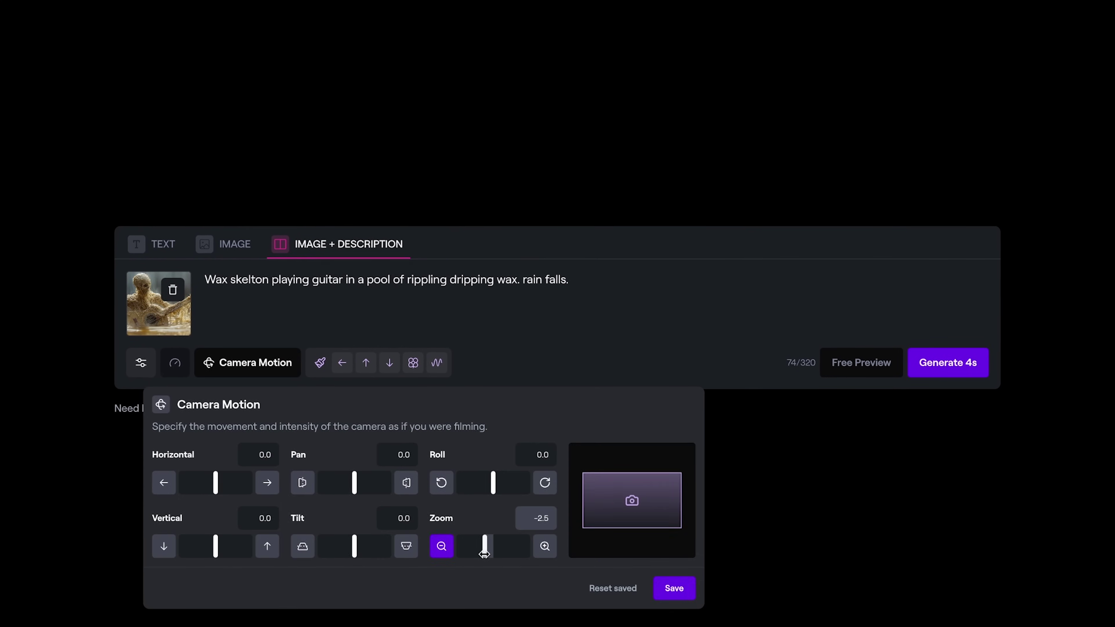
left_click(672, 587)
left_click(946, 363)
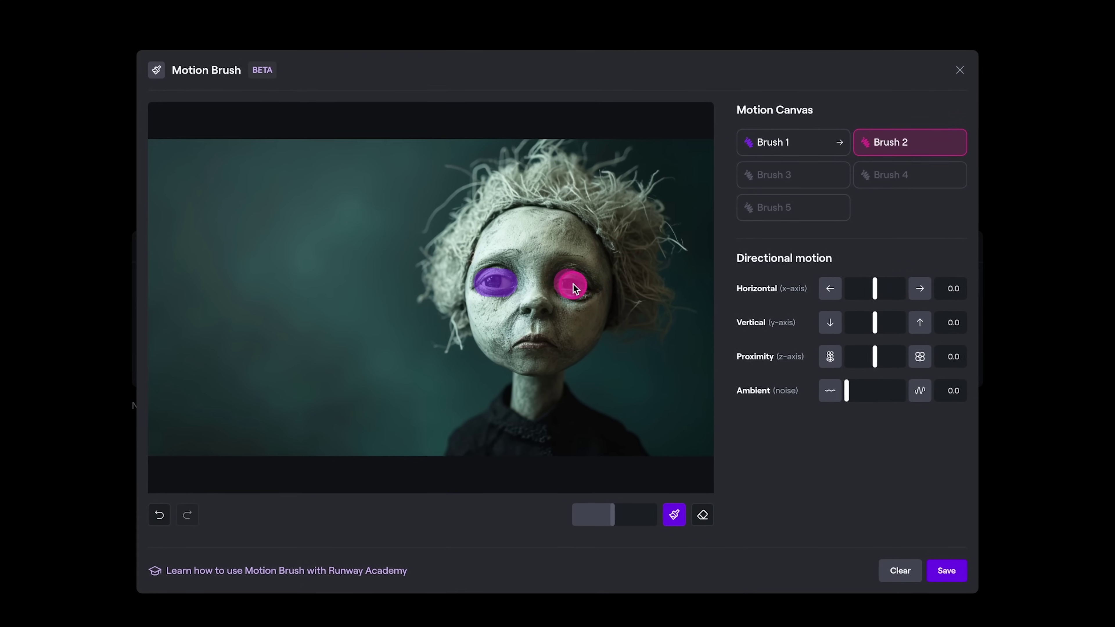
- Paint Brush 3 over the puppet's hair with ambient motion and generate the 4-second puppet video
left_click(806, 185)
mouse_move(476, 319)
left_mouse_down()
mouse_move(451, 336)
mouse_move(458, 217)
mouse_move(575, 186)
mouse_move(639, 256)
left_mouse_up()
left_click_drag(850, 391, 862, 394)
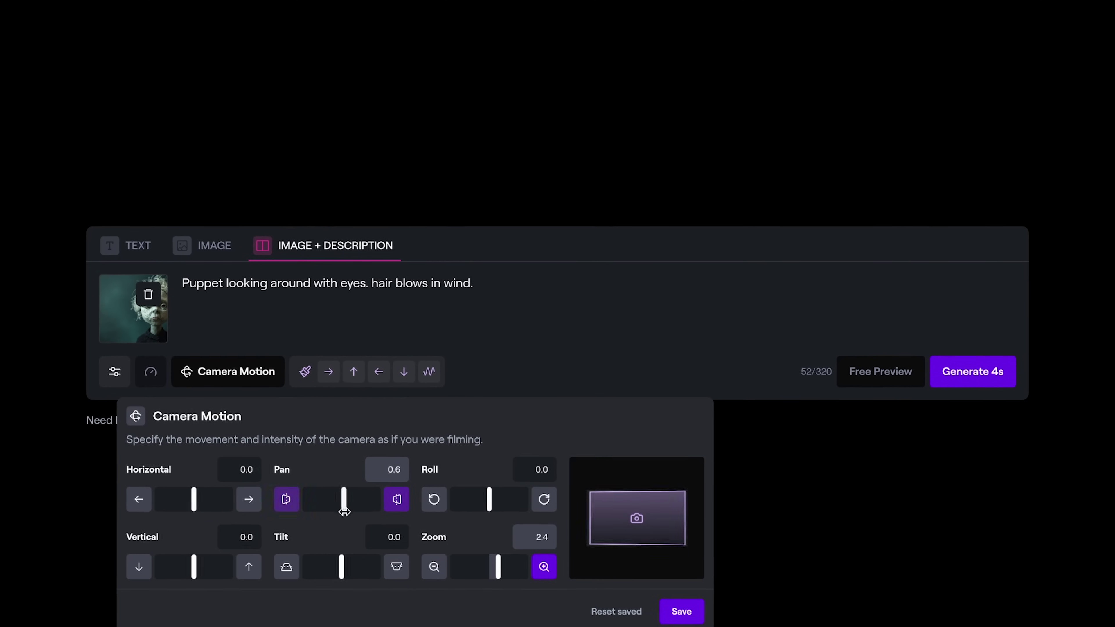
left_click(986, 377)
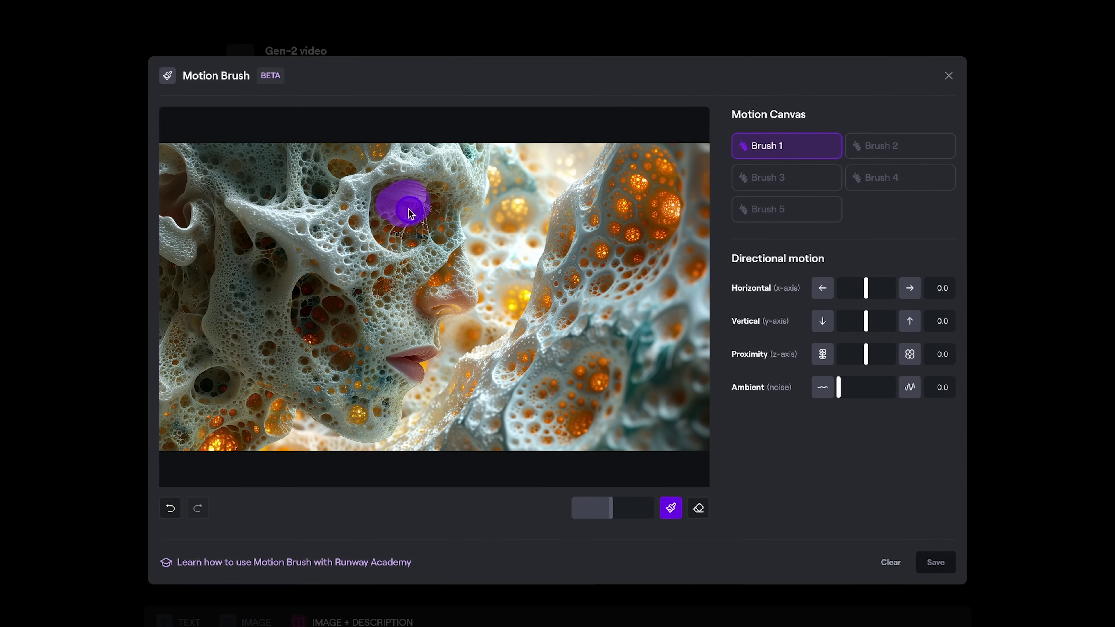
- Paint Brush 1 over the porous face moving right and up, and Brush 2 over the porous structure facing it moving left and down
mouse_move(394, 209)
left_mouse_down()
mouse_move(465, 312)
mouse_move(442, 259)
mouse_move(154, 440)
mouse_move(366, 418)
mouse_move(355, 257)
left_mouse_up()
mouse_move(870, 288)
left_mouse_down()
mouse_move(886, 288)
mouse_move(884, 323)
left_mouse_up()
left_click(915, 141)
mouse_move(479, 439)
left_mouse_down()
mouse_move(575, 224)
mouse_move(647, 418)
left_mouse_up()
left_click_drag(879, 288, 863, 288)
left_click_drag(879, 323, 876, 326)
- Paint Brush 3 over the background between the face and the structure, set its proximity to -3.7 and reselect Brush 1
left_click(803, 170)
mouse_move(193, 457)
left_mouse_down()
mouse_move(299, 470)
mouse_move(276, 429)
mouse_move(418, 463)
mouse_move(541, 218)
left_mouse_up()
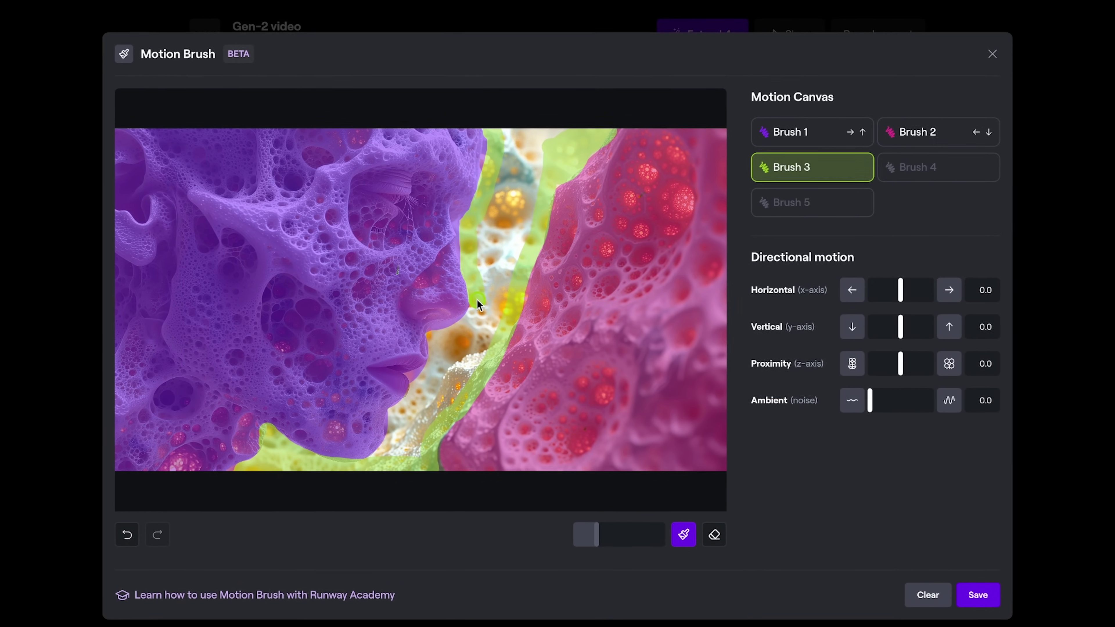
left_click_drag(378, 456, 442, 399)
left_click_drag(904, 365, 896, 364)
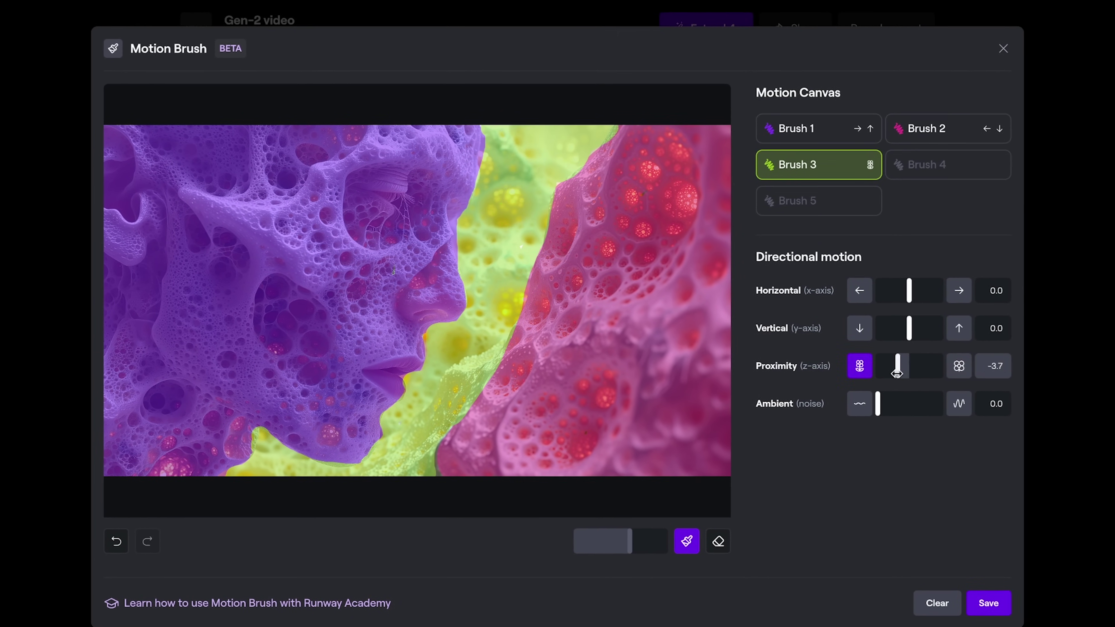
left_click(803, 130)
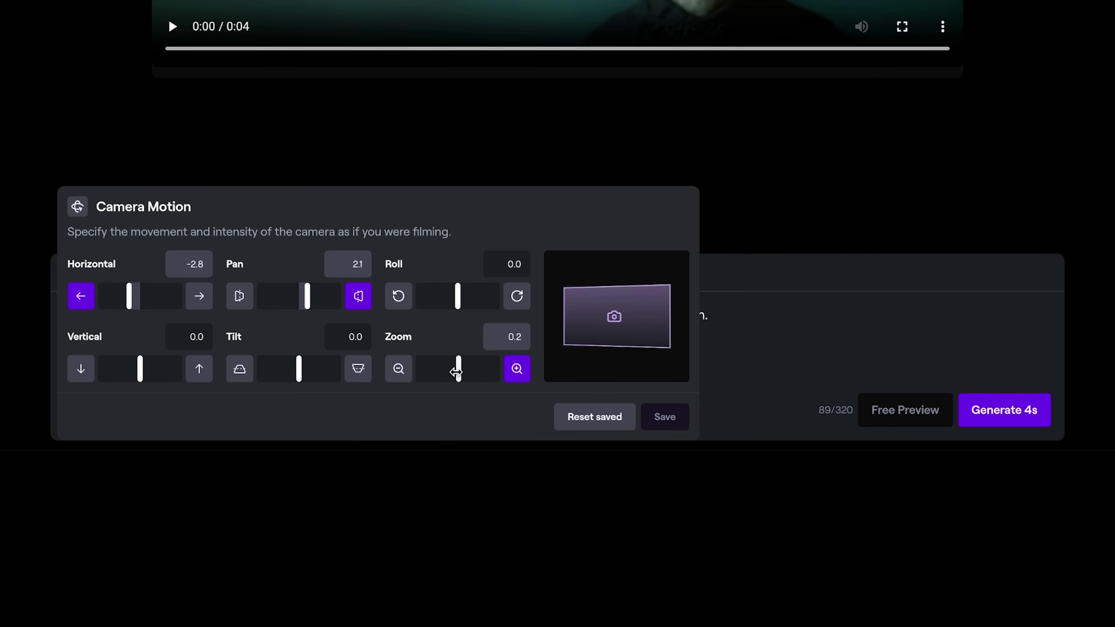
- Set the camera motion to horizontal -2.8 and pan 2.1 and generate the 4-second porous face video
left_click(1005, 409)
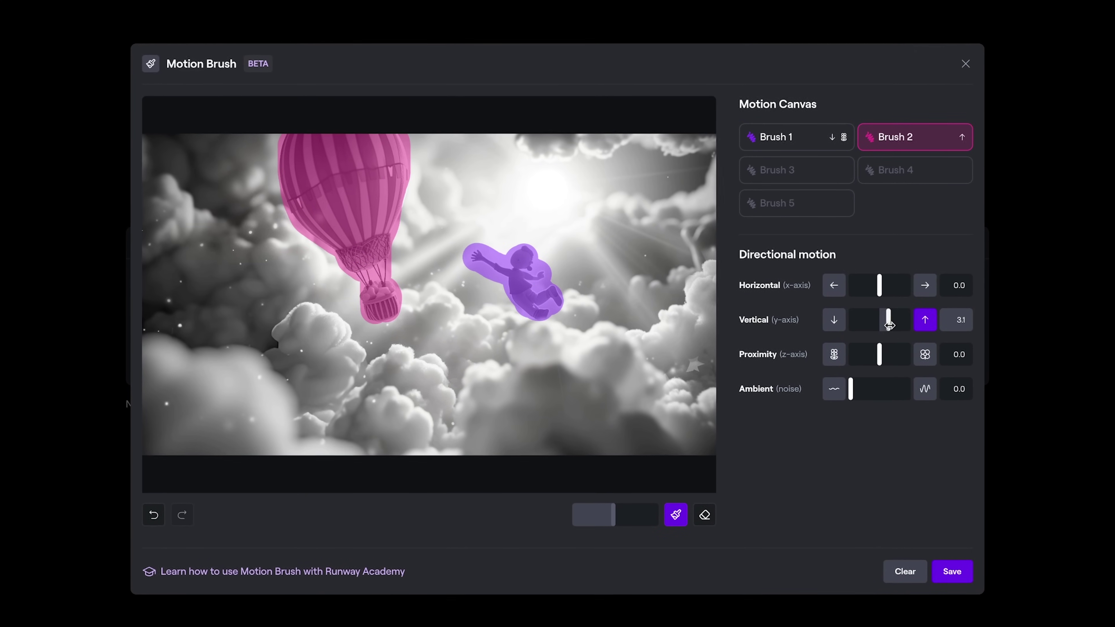
- Paint Brush 3 over the foreground clouds and Brush 5 over the remaining clouds below the balloon
mouse_move(245, 378)
left_mouse_down()
mouse_move(259, 449)
mouse_move(494, 410)
mouse_move(547, 443)
left_mouse_up()
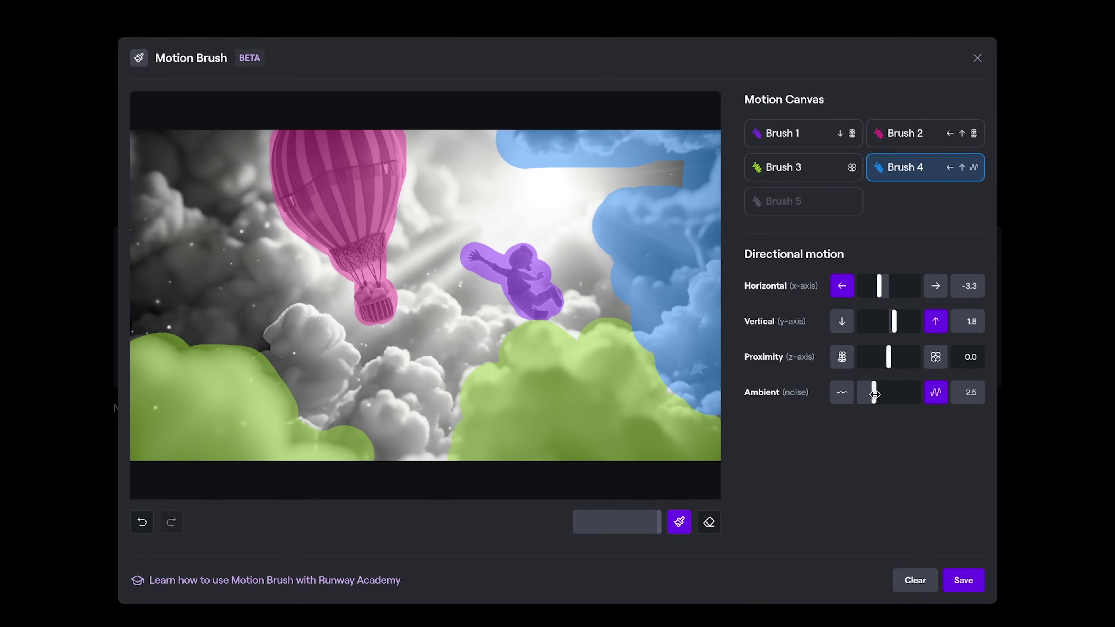
left_click(802, 201)
left_click_drag(307, 334, 346, 393)
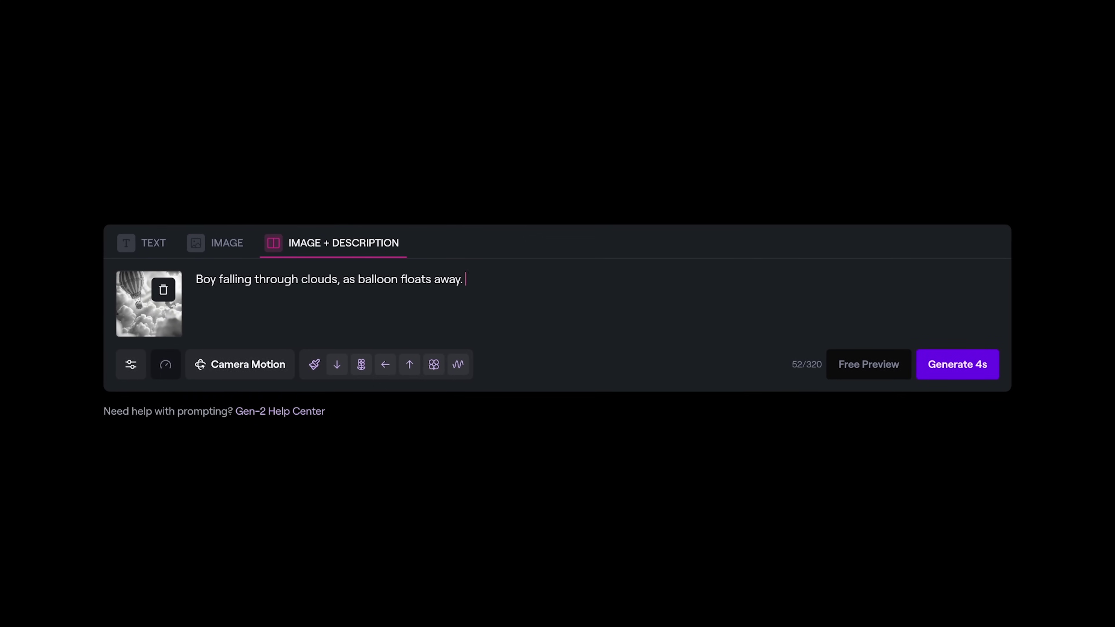
- Extend the description with "Clouds blow in wind. Light rays shine." and set the camera motion to pan -2.1 and zoom -2.8
left_click(237, 365)
left_click_drag(346, 491, 339, 495)
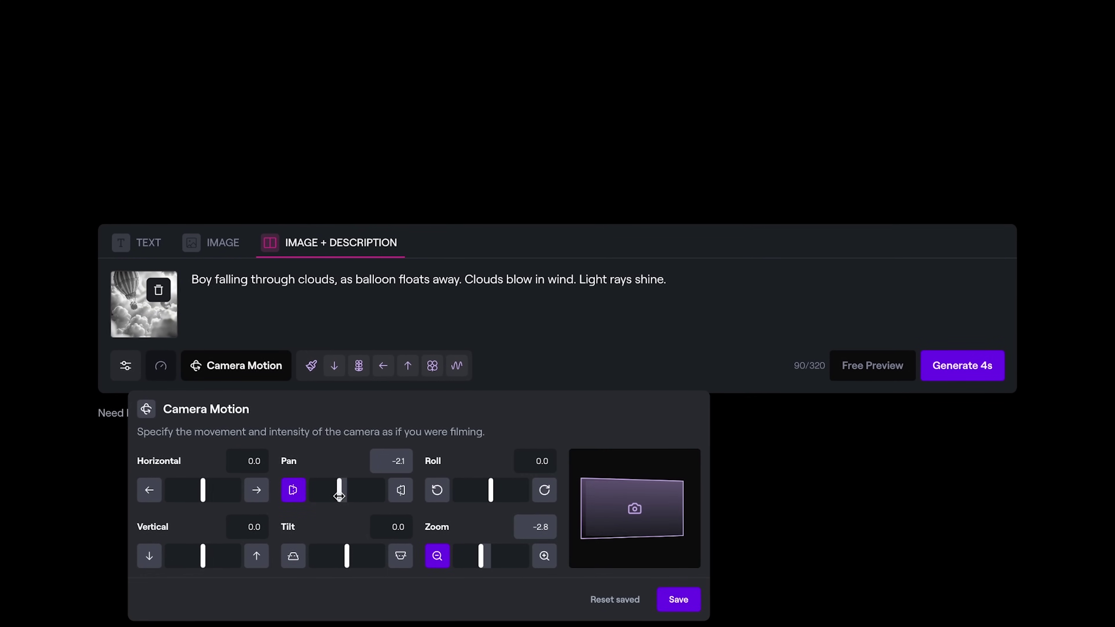